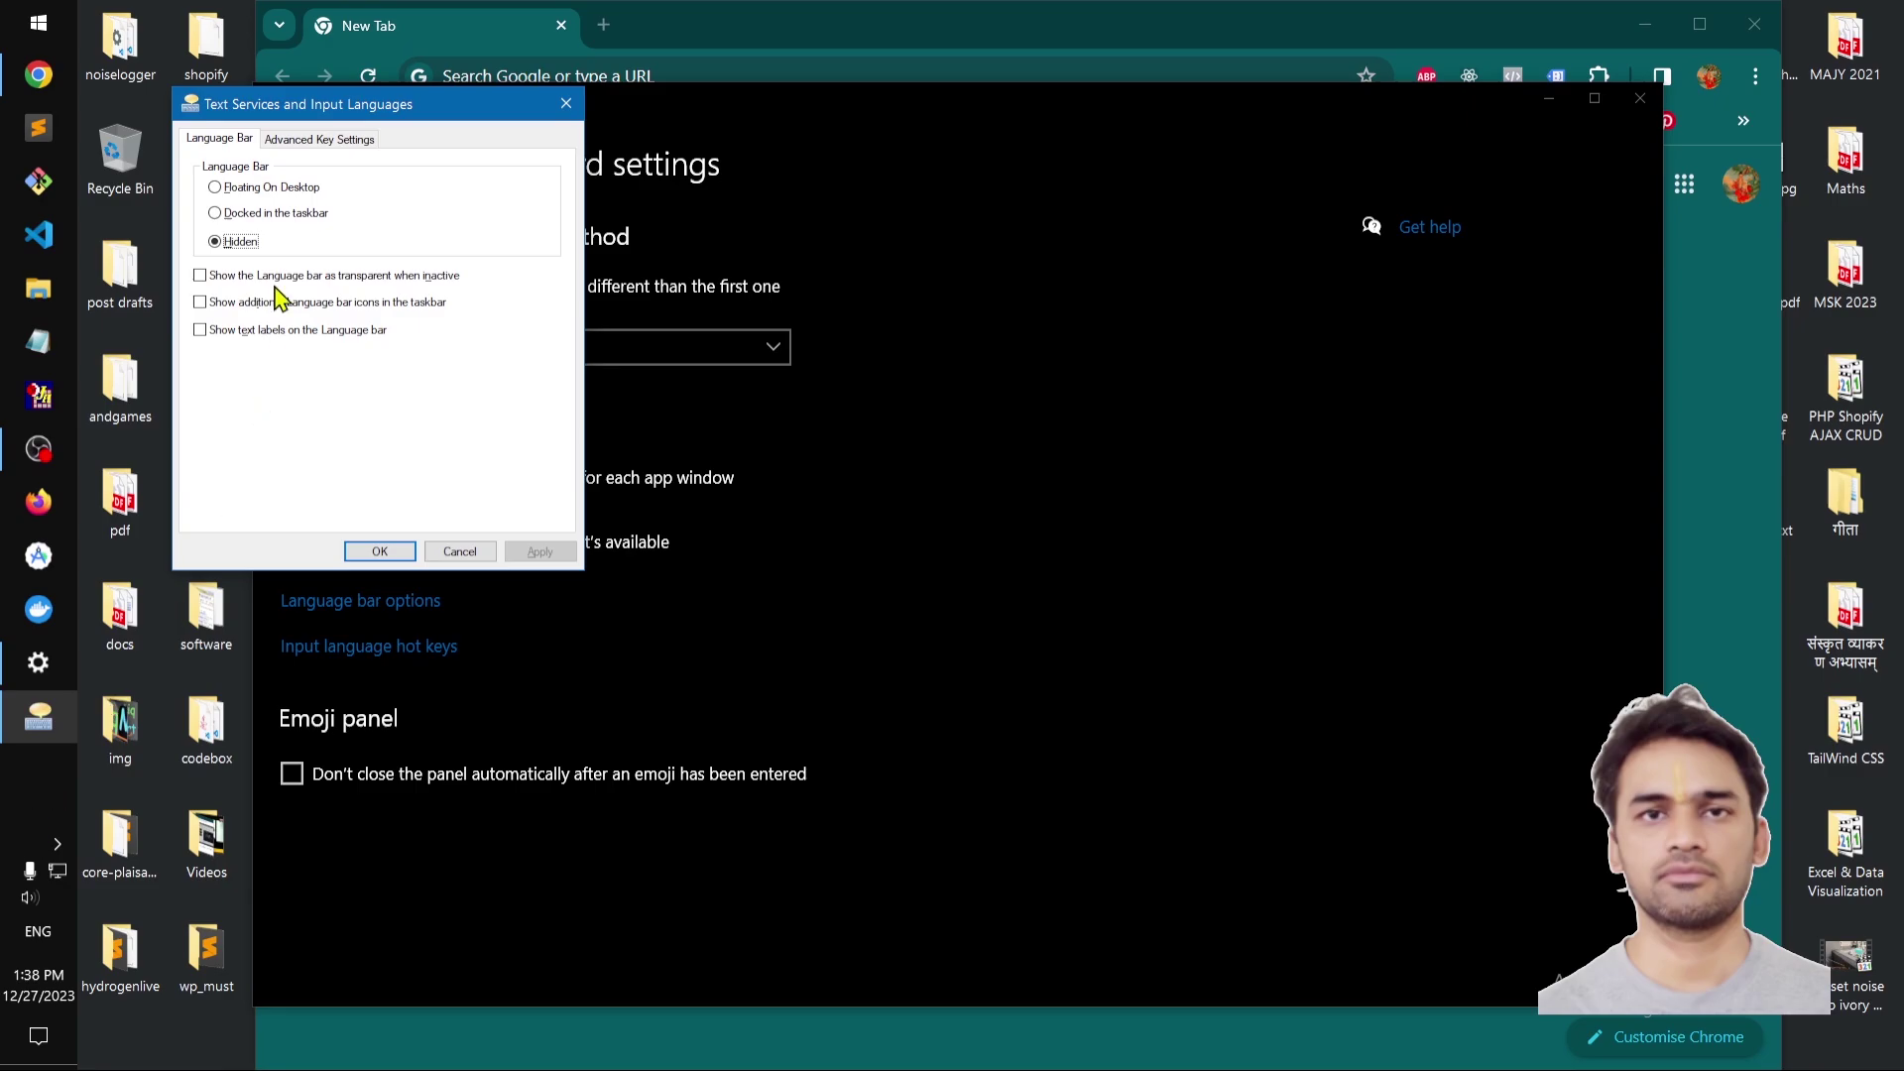
Set the language bar to Docked in the taskbar and apply the change
left_click(217, 215)
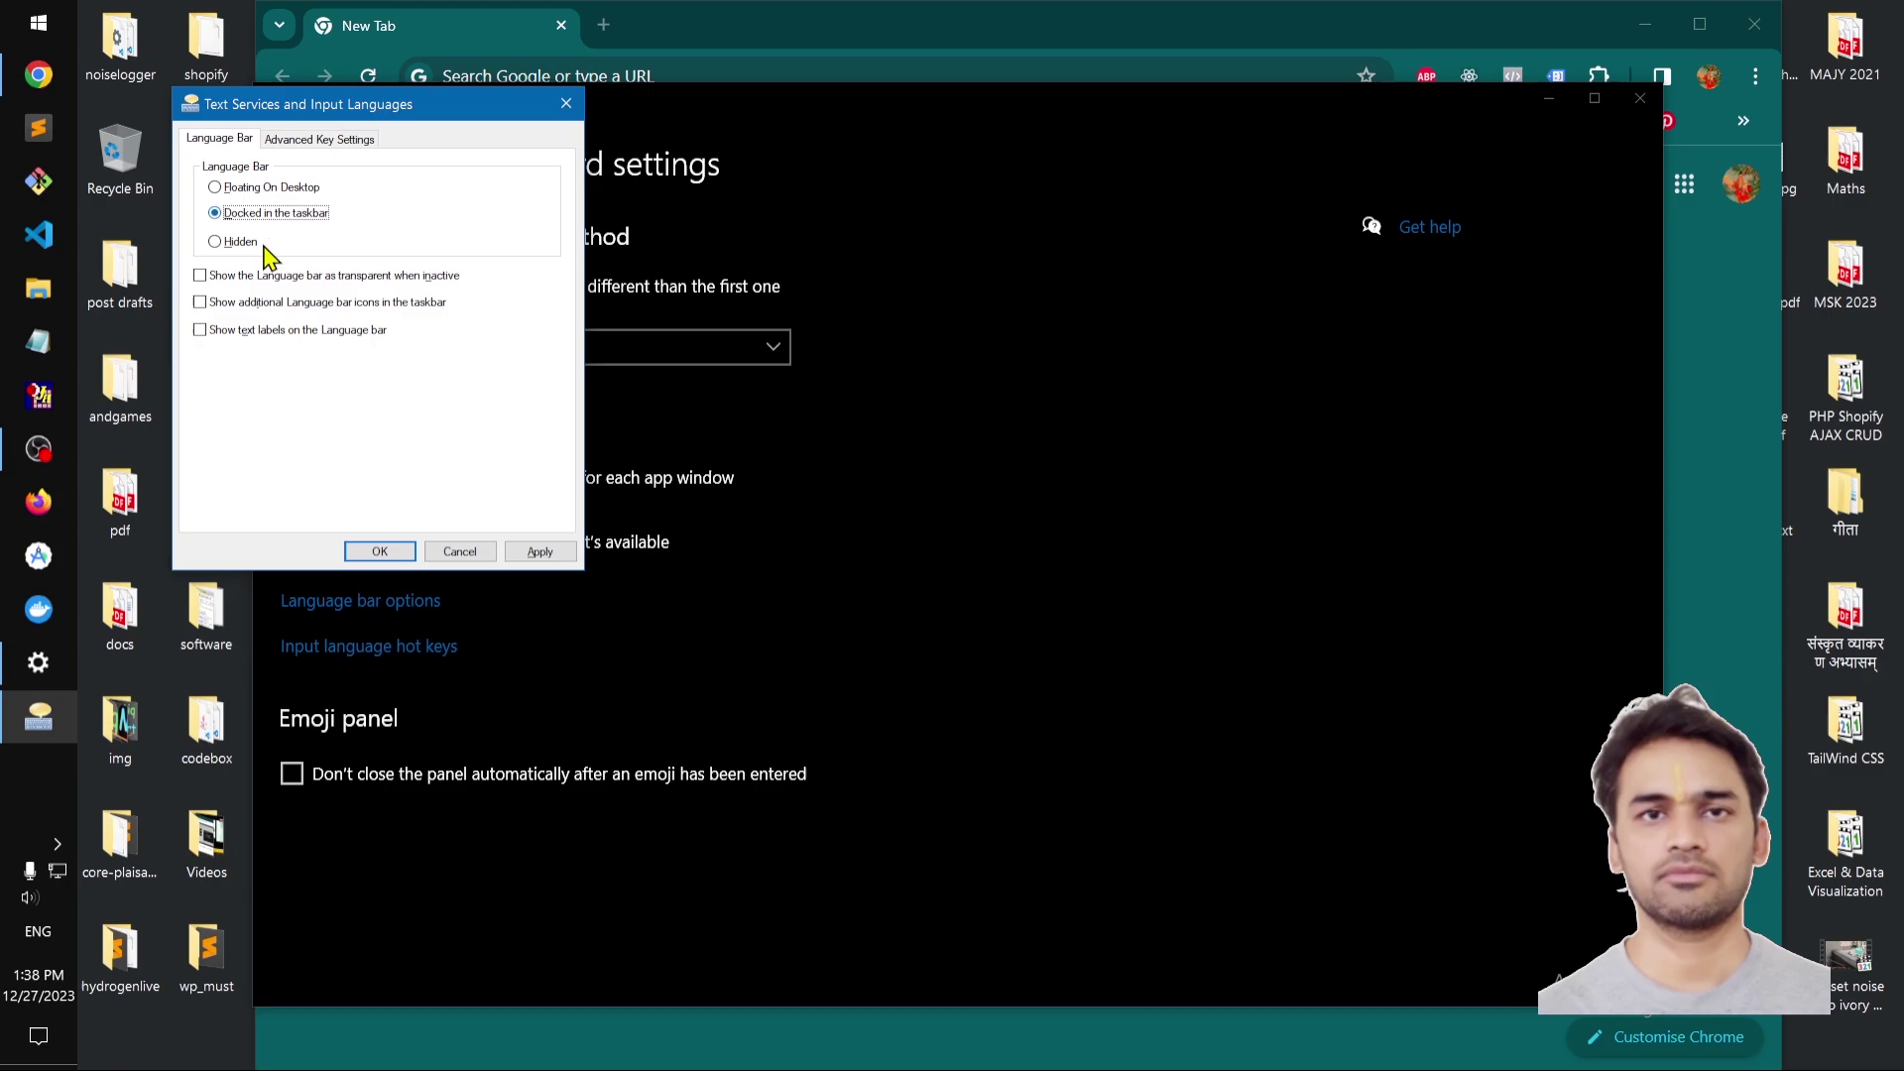
left_click(538, 555)
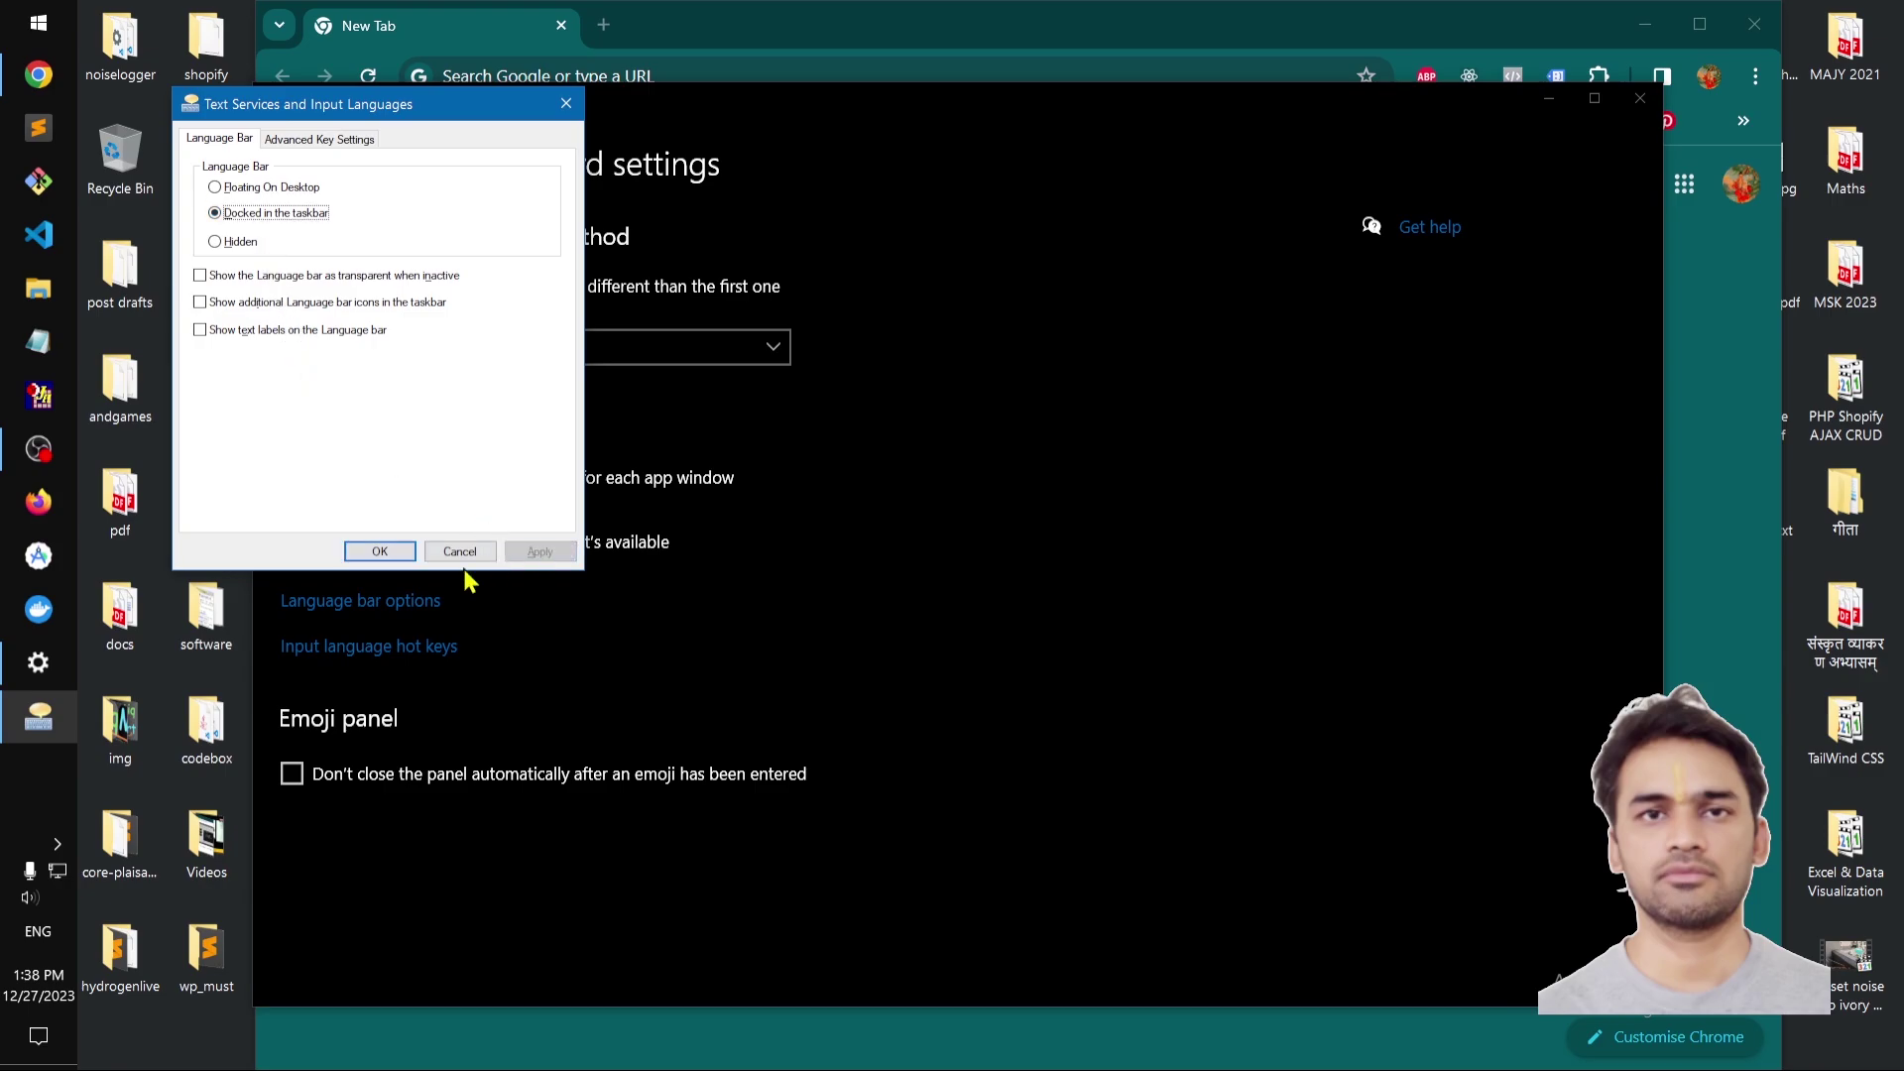
Take the language bar off the taskbar so it floats, then minimise the floating EN bar
right_click(40, 942)
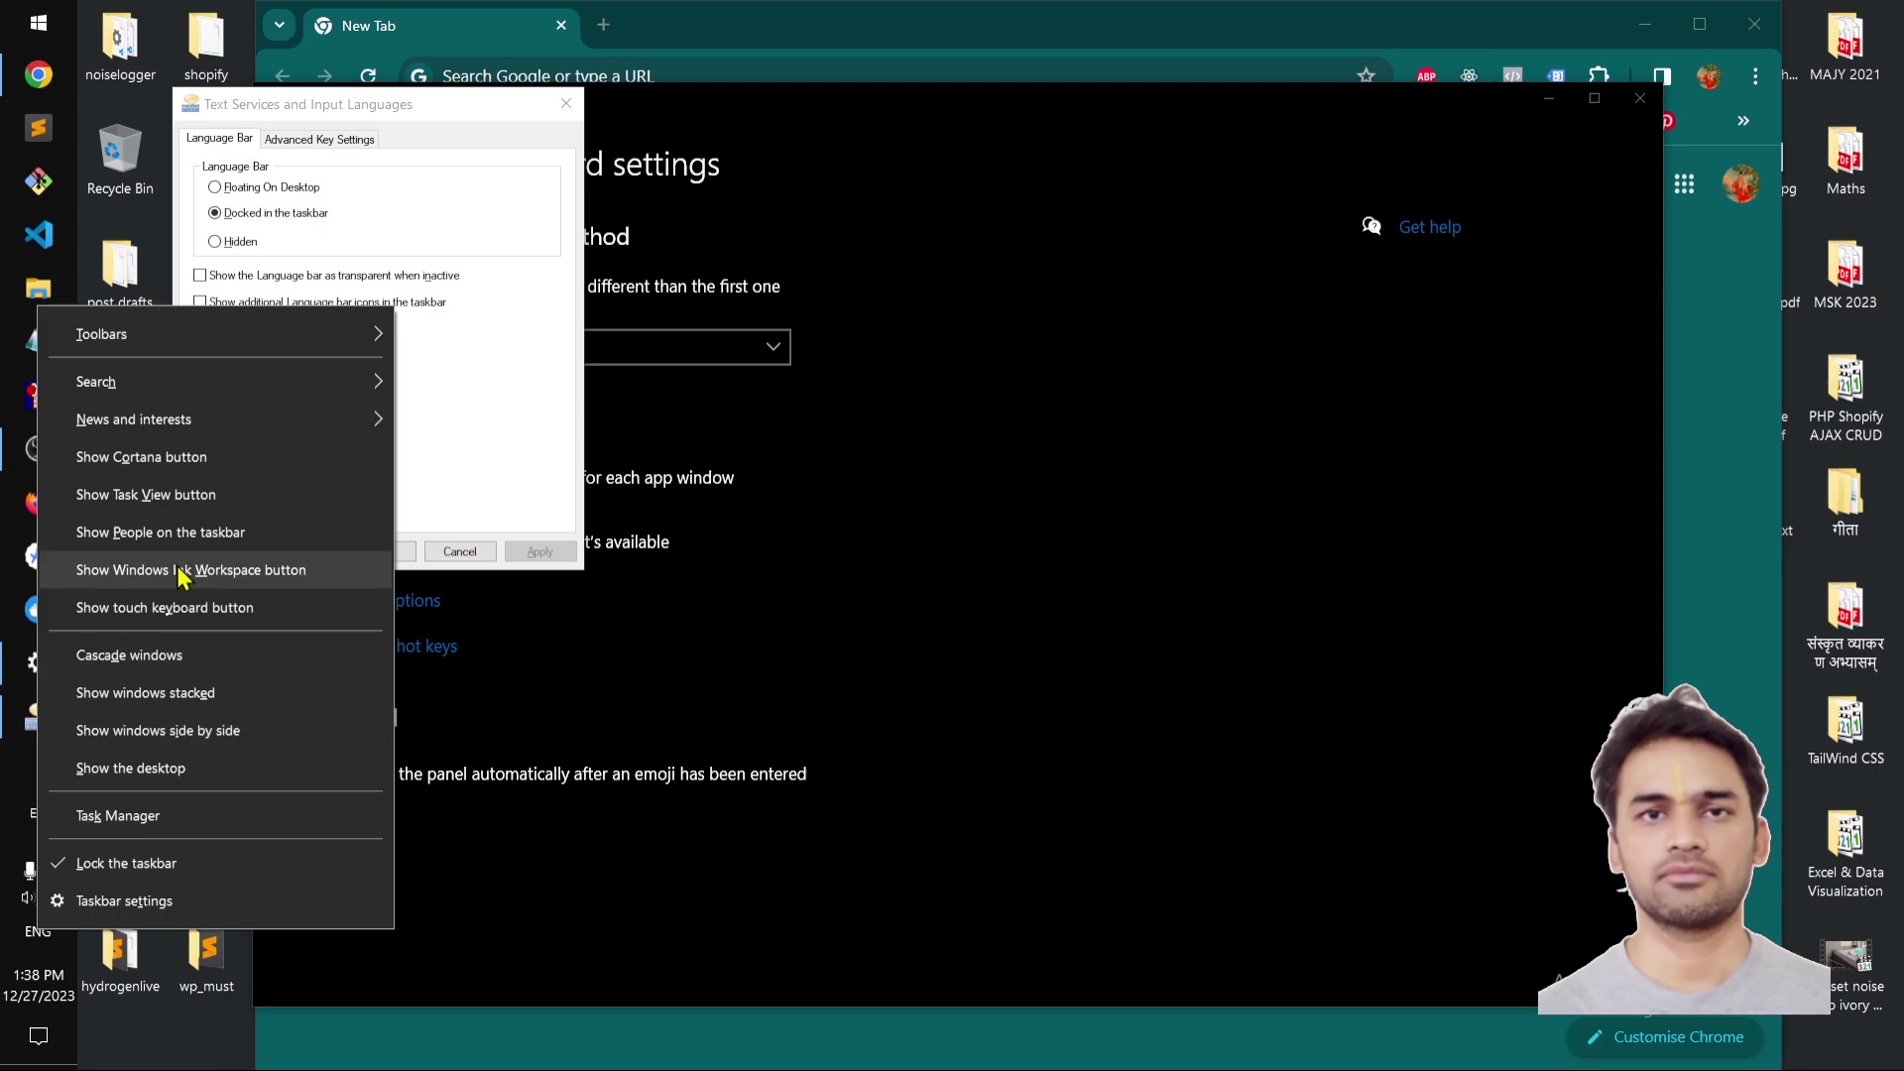
mouse_move(167, 339)
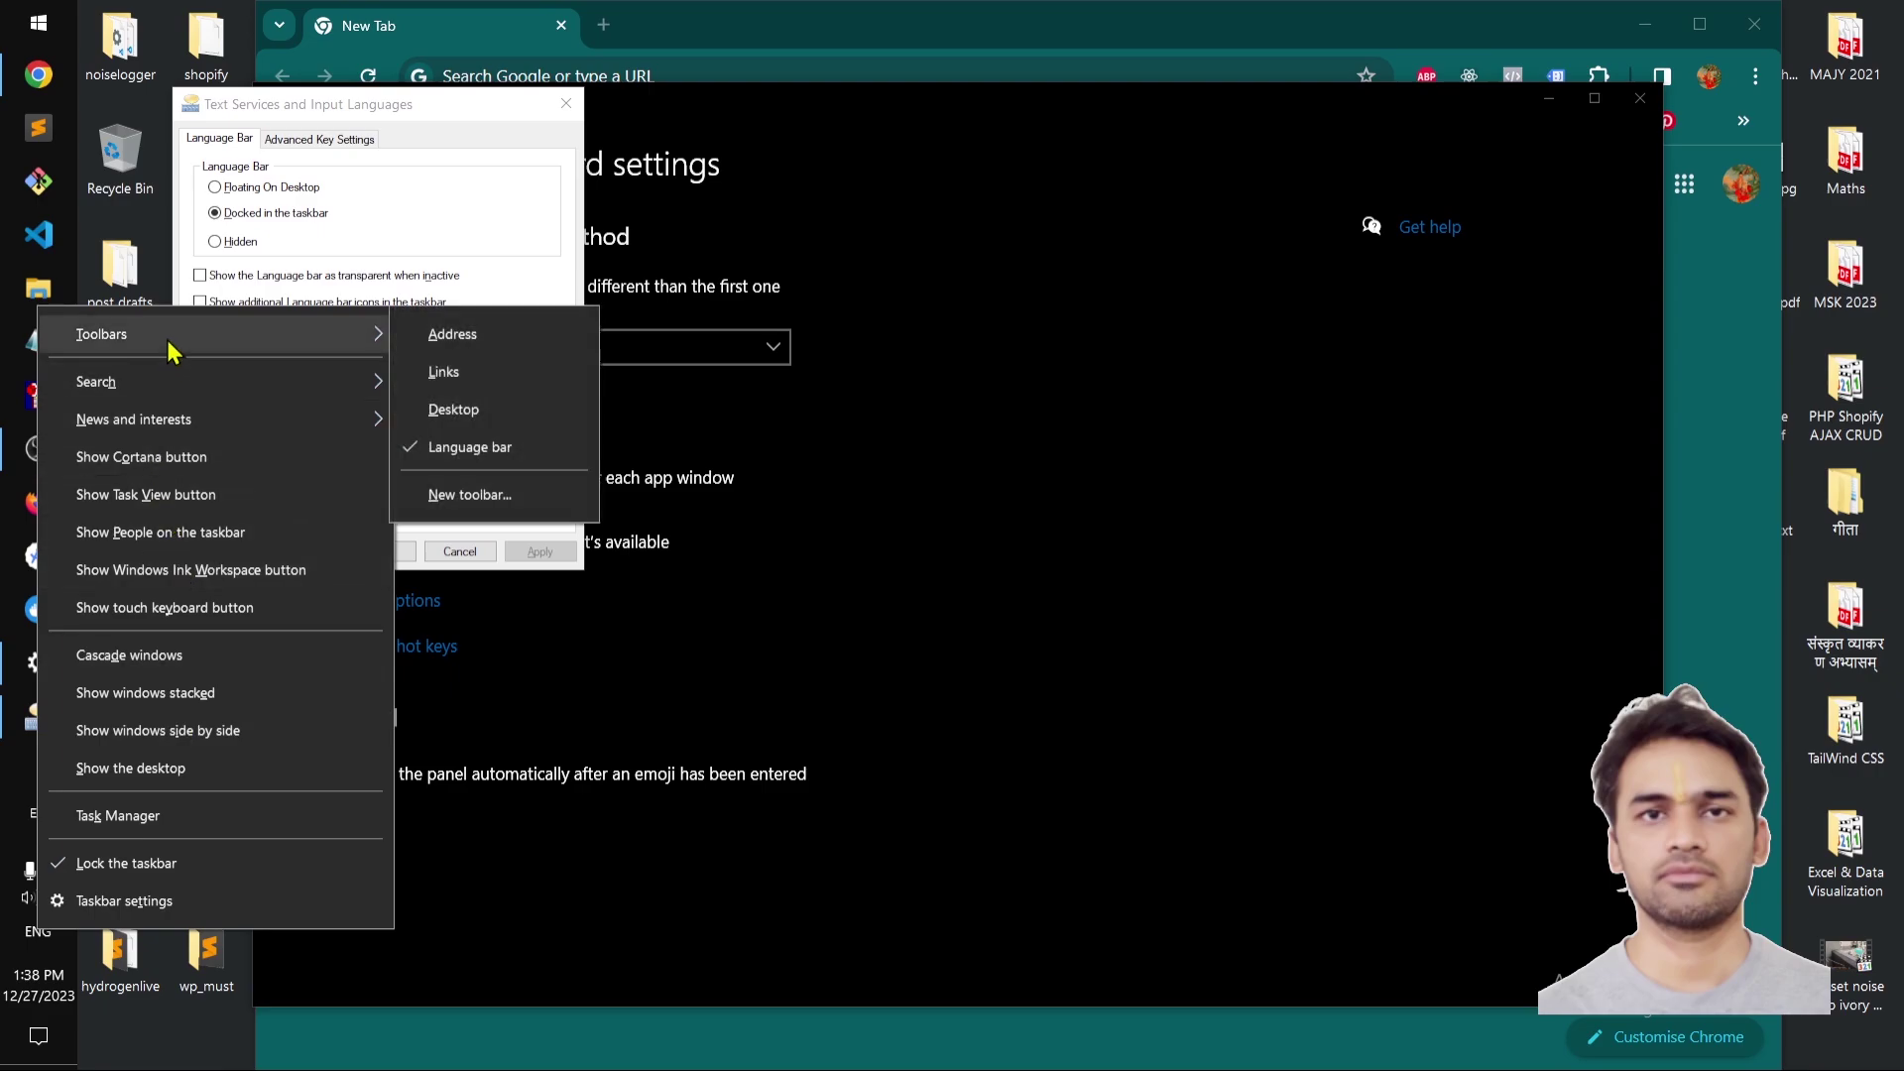
left_click(413, 452)
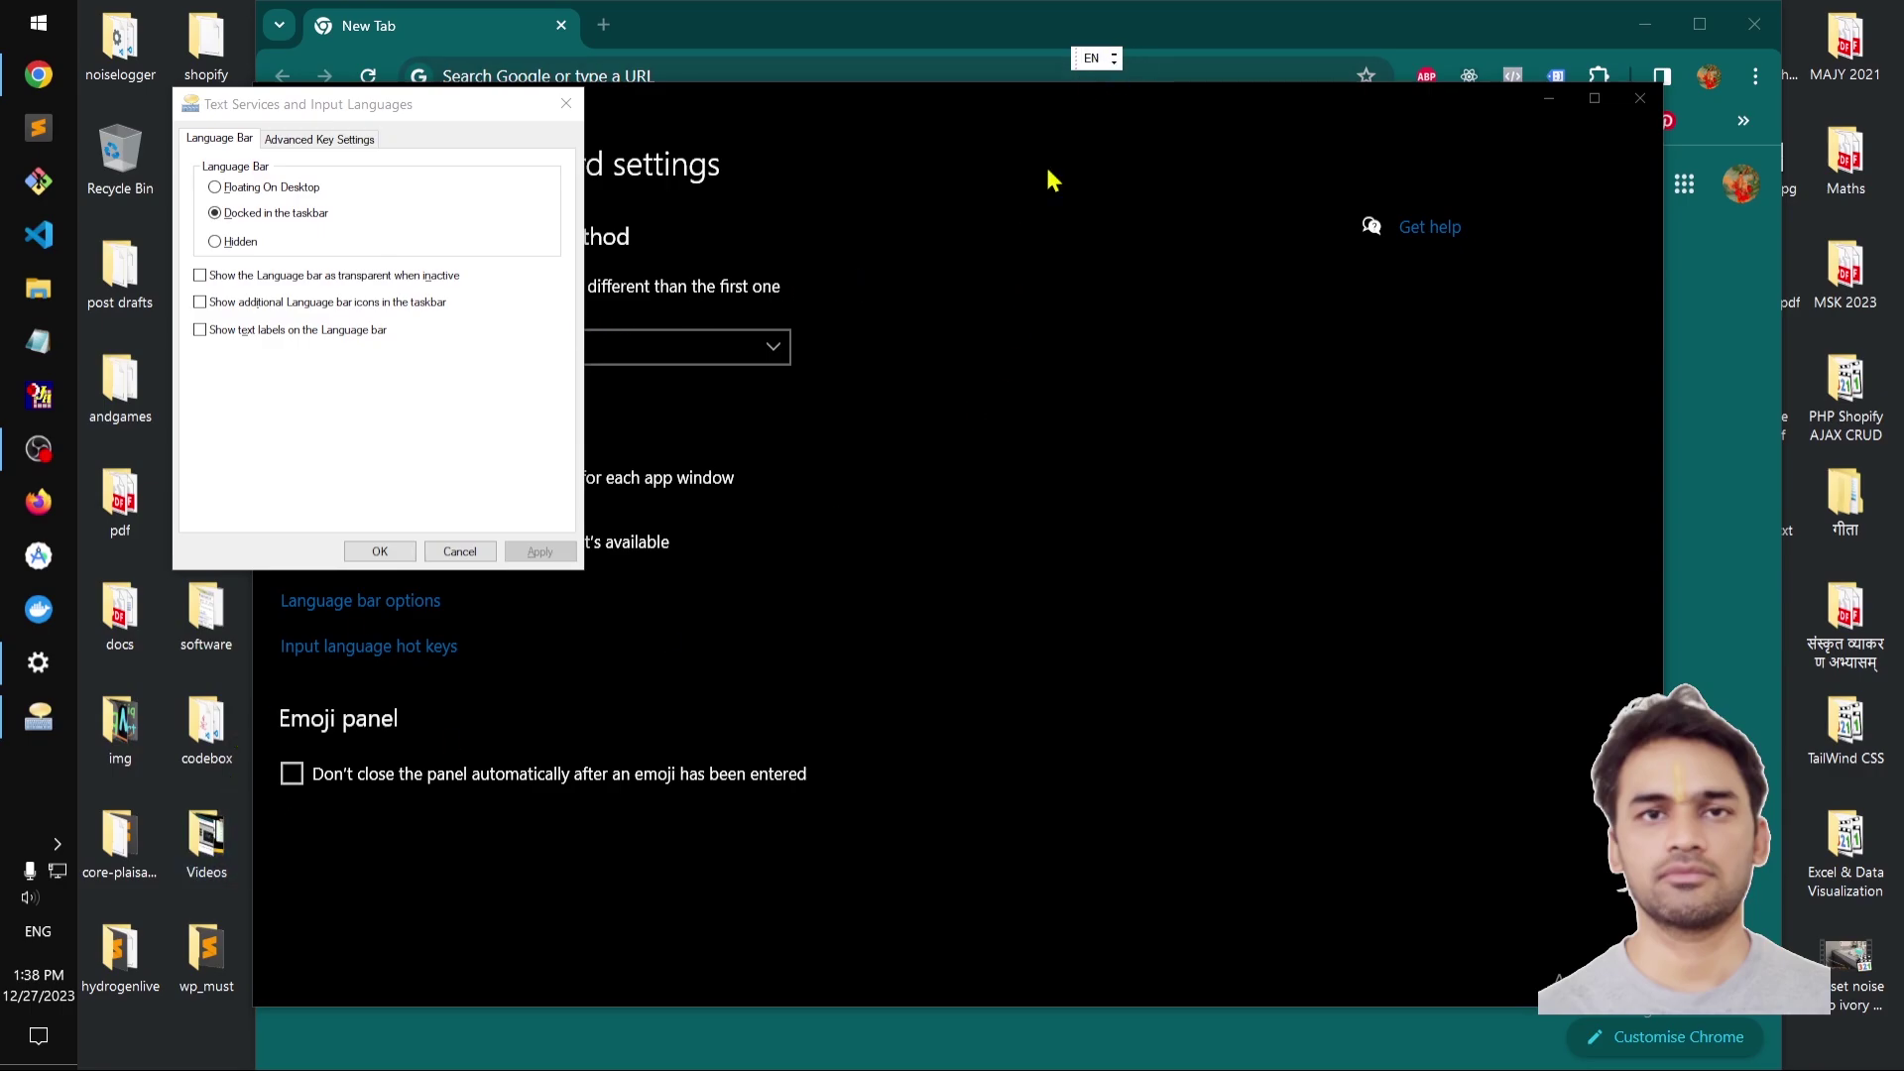
right_click(1109, 72)
left_click(1129, 84)
Select Hidden for the language bar, apply it, and close the dialog with OK
left_click(220, 242)
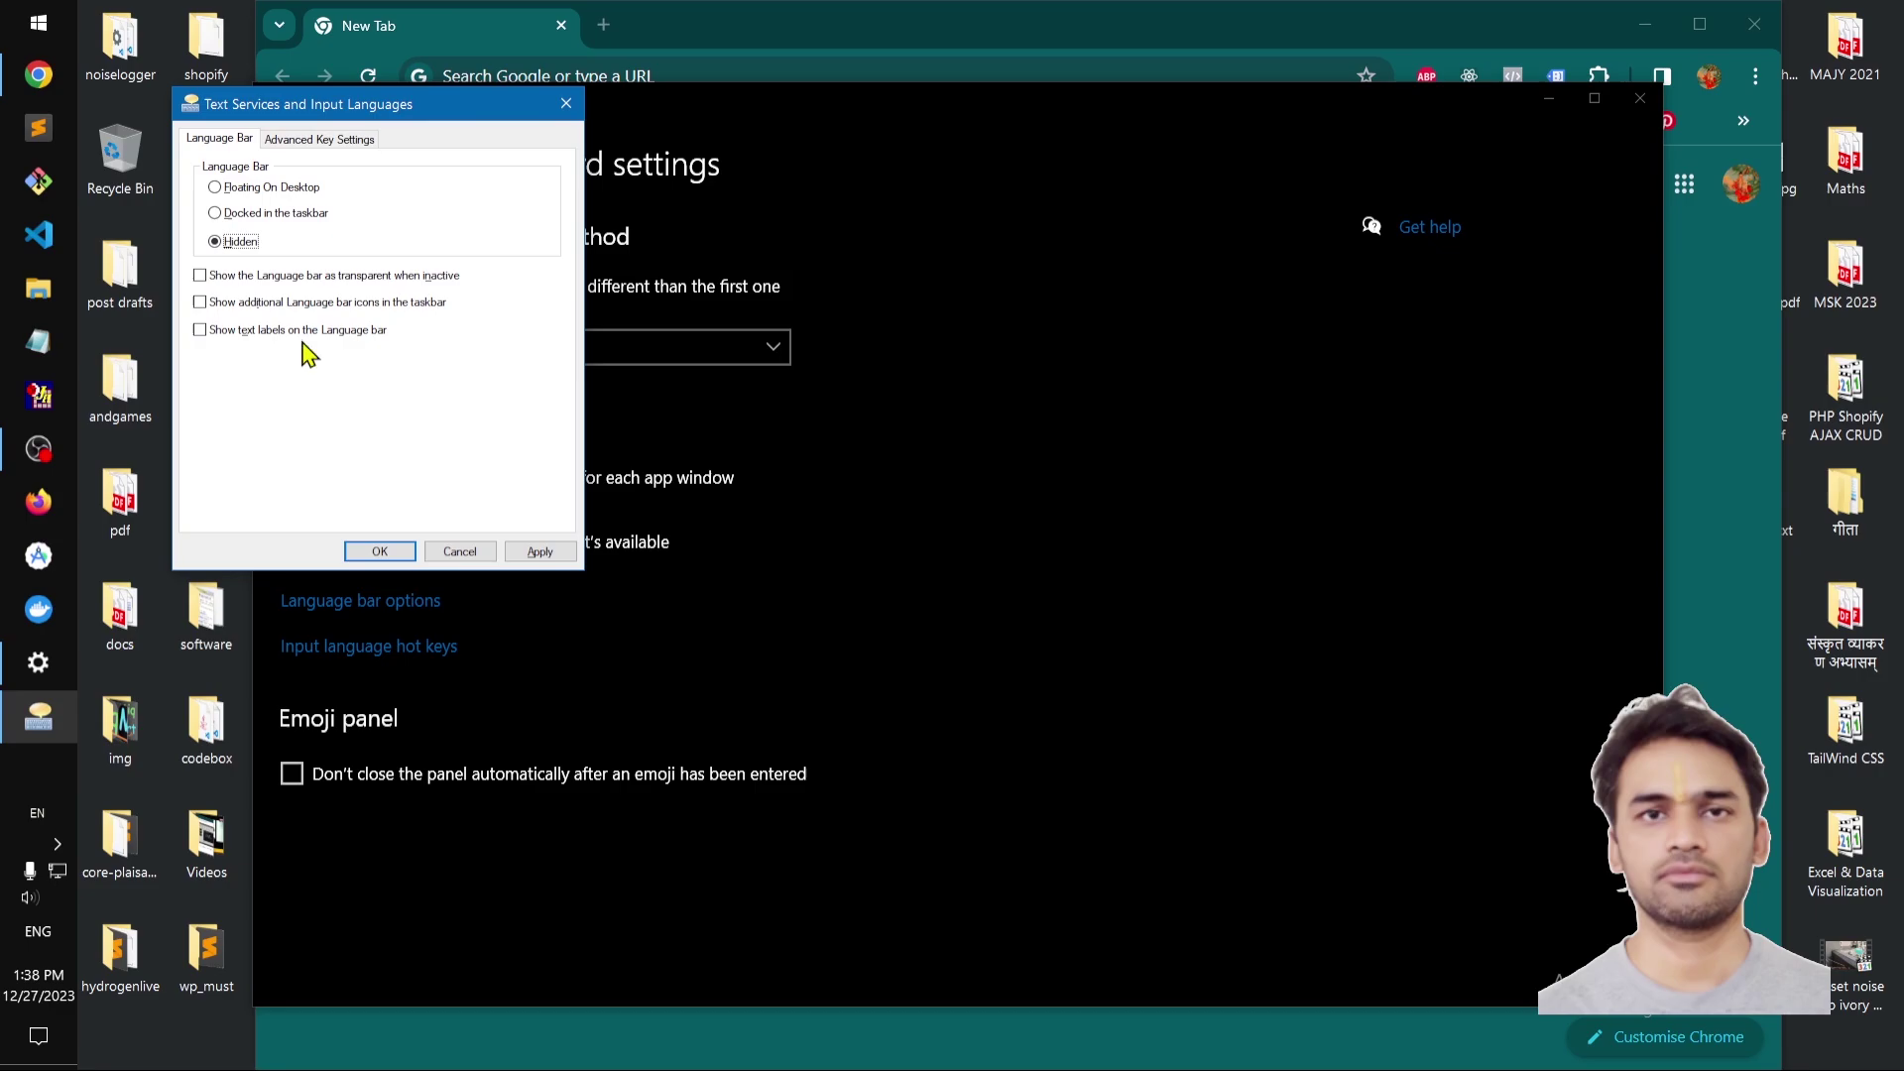
left_click(297, 138)
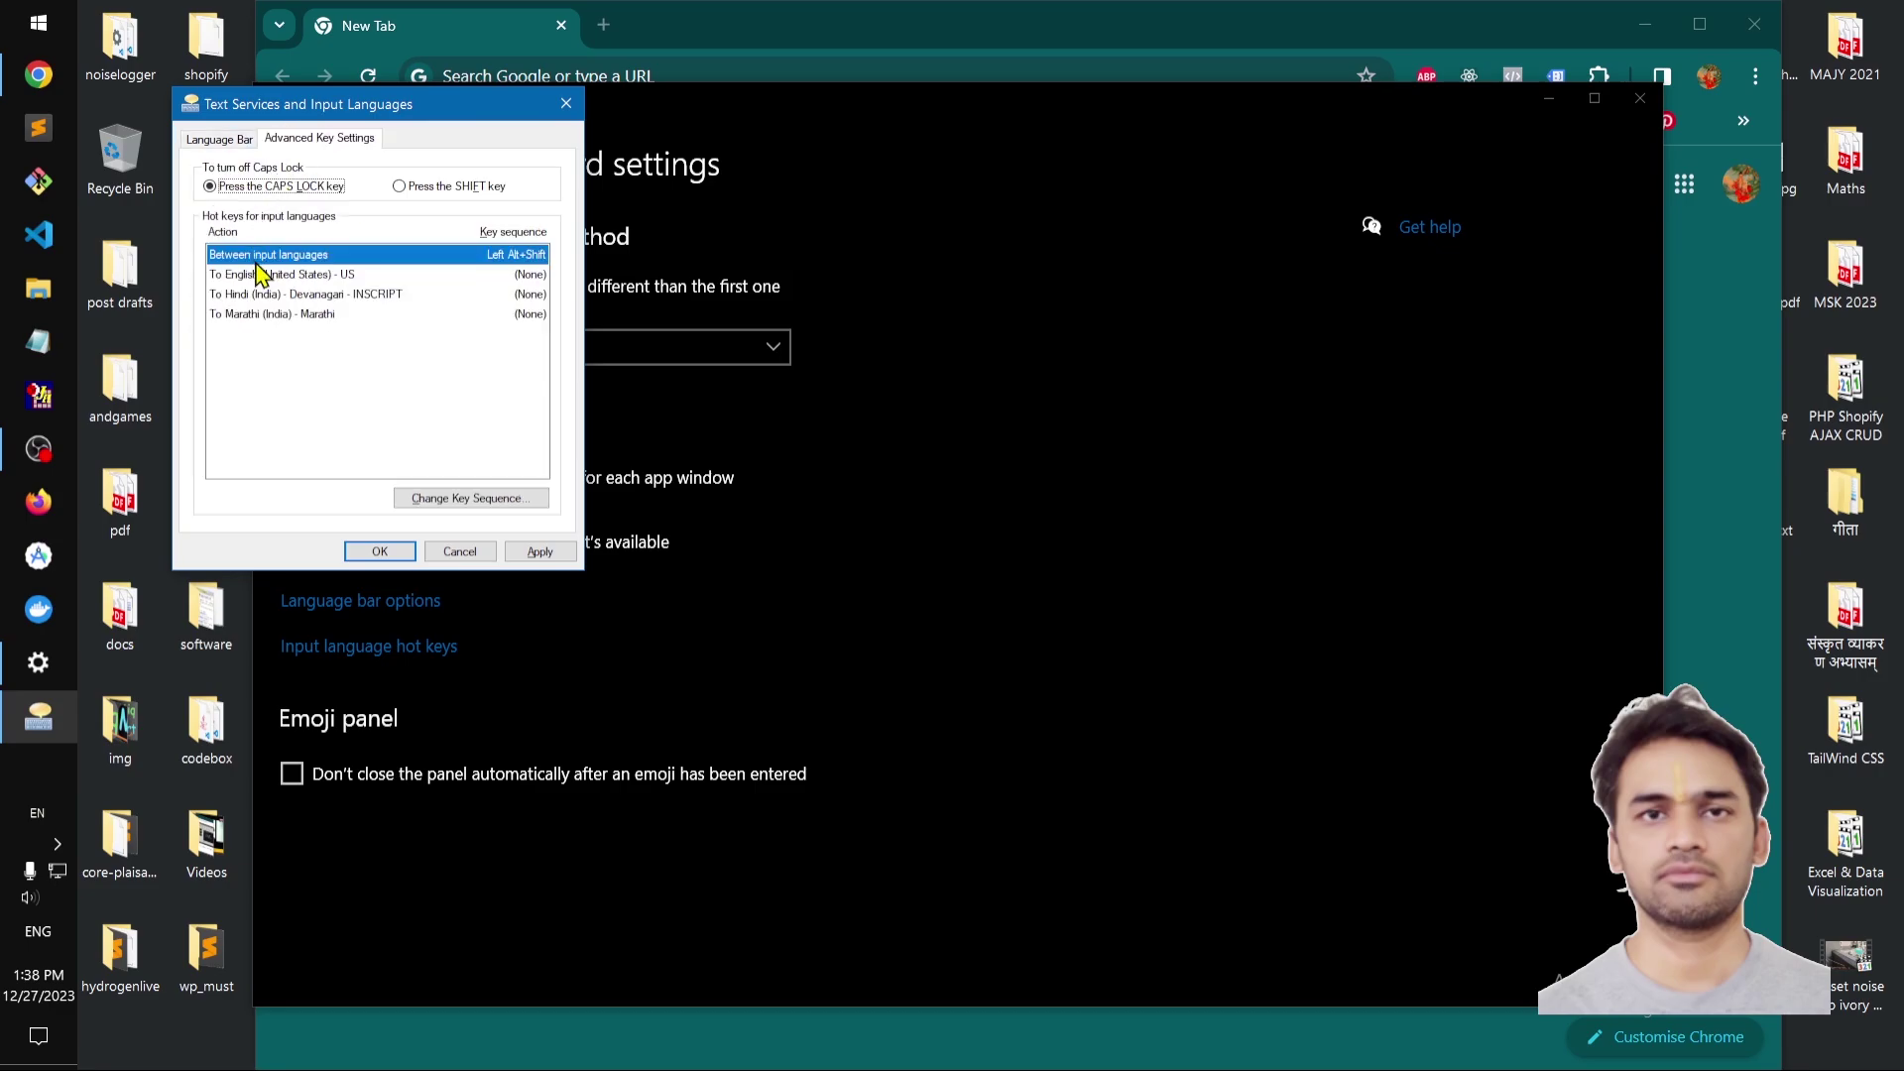
left_click(541, 552)
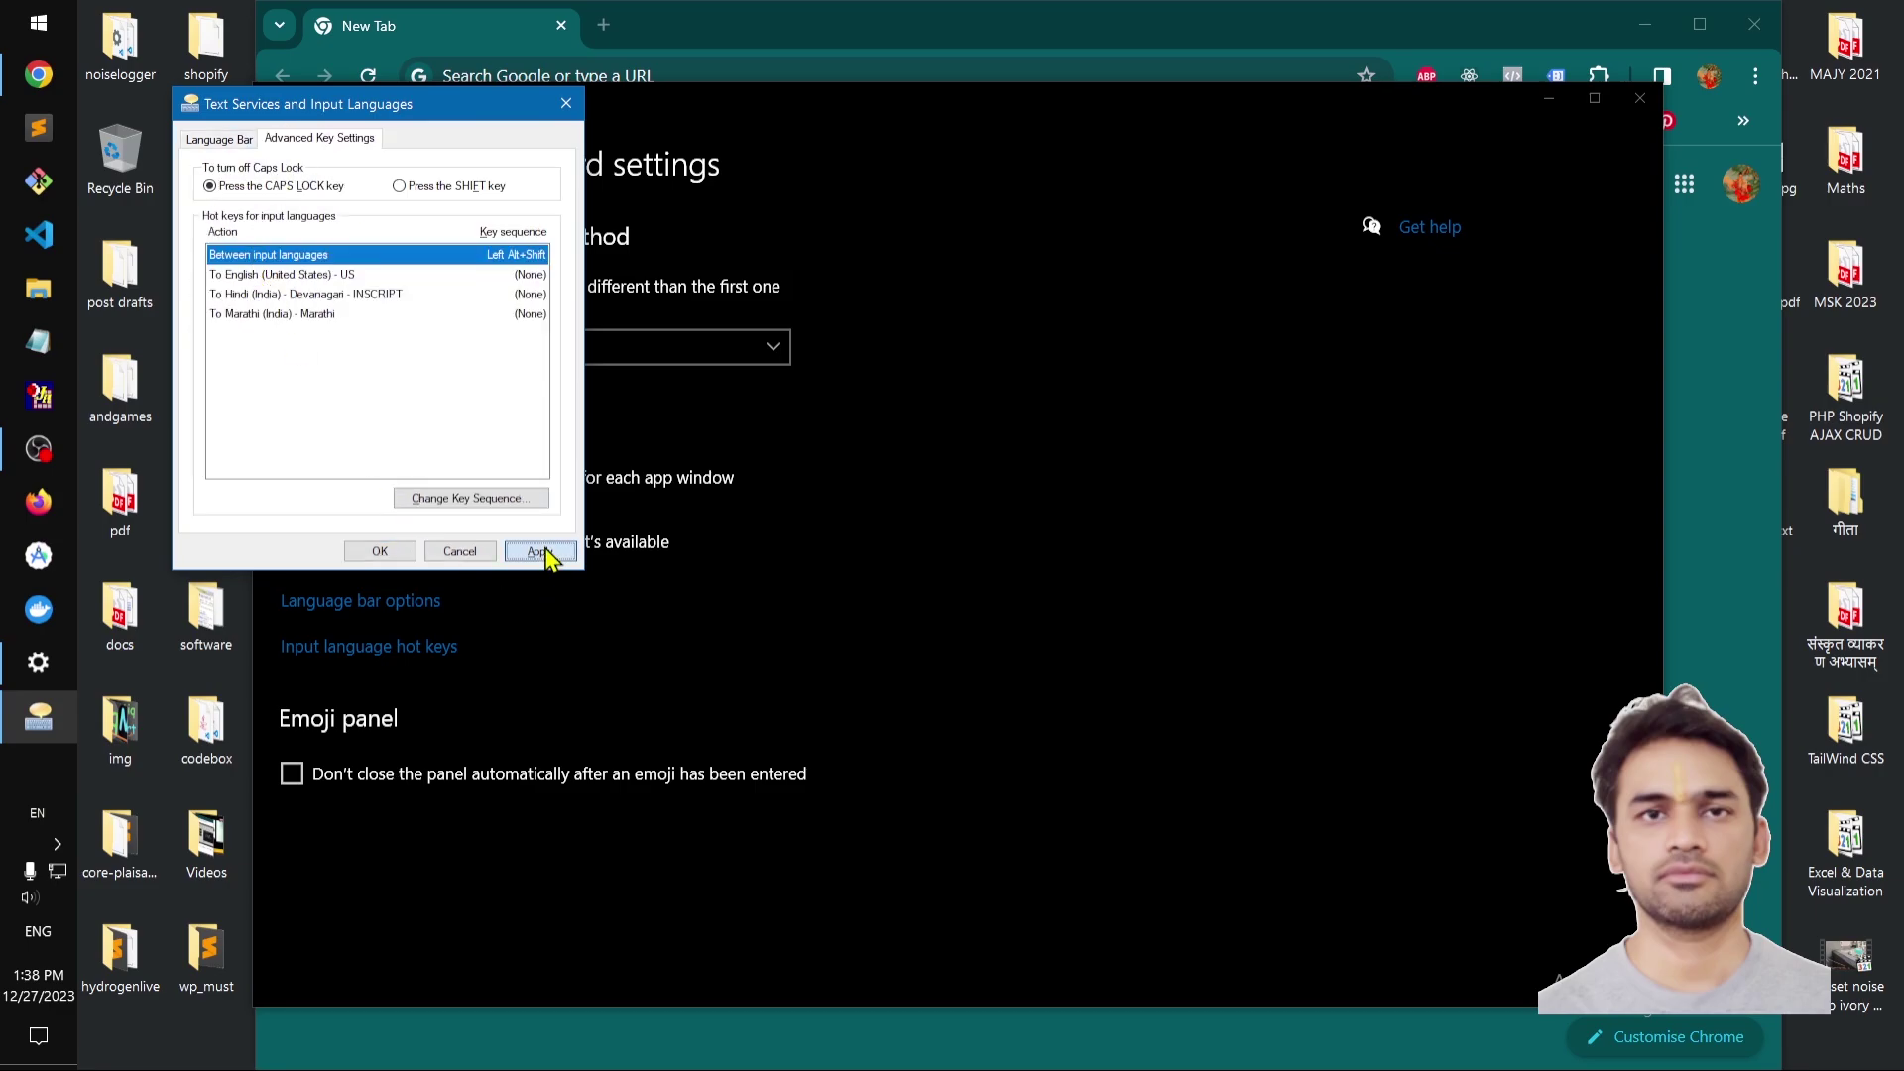
left_click(383, 553)
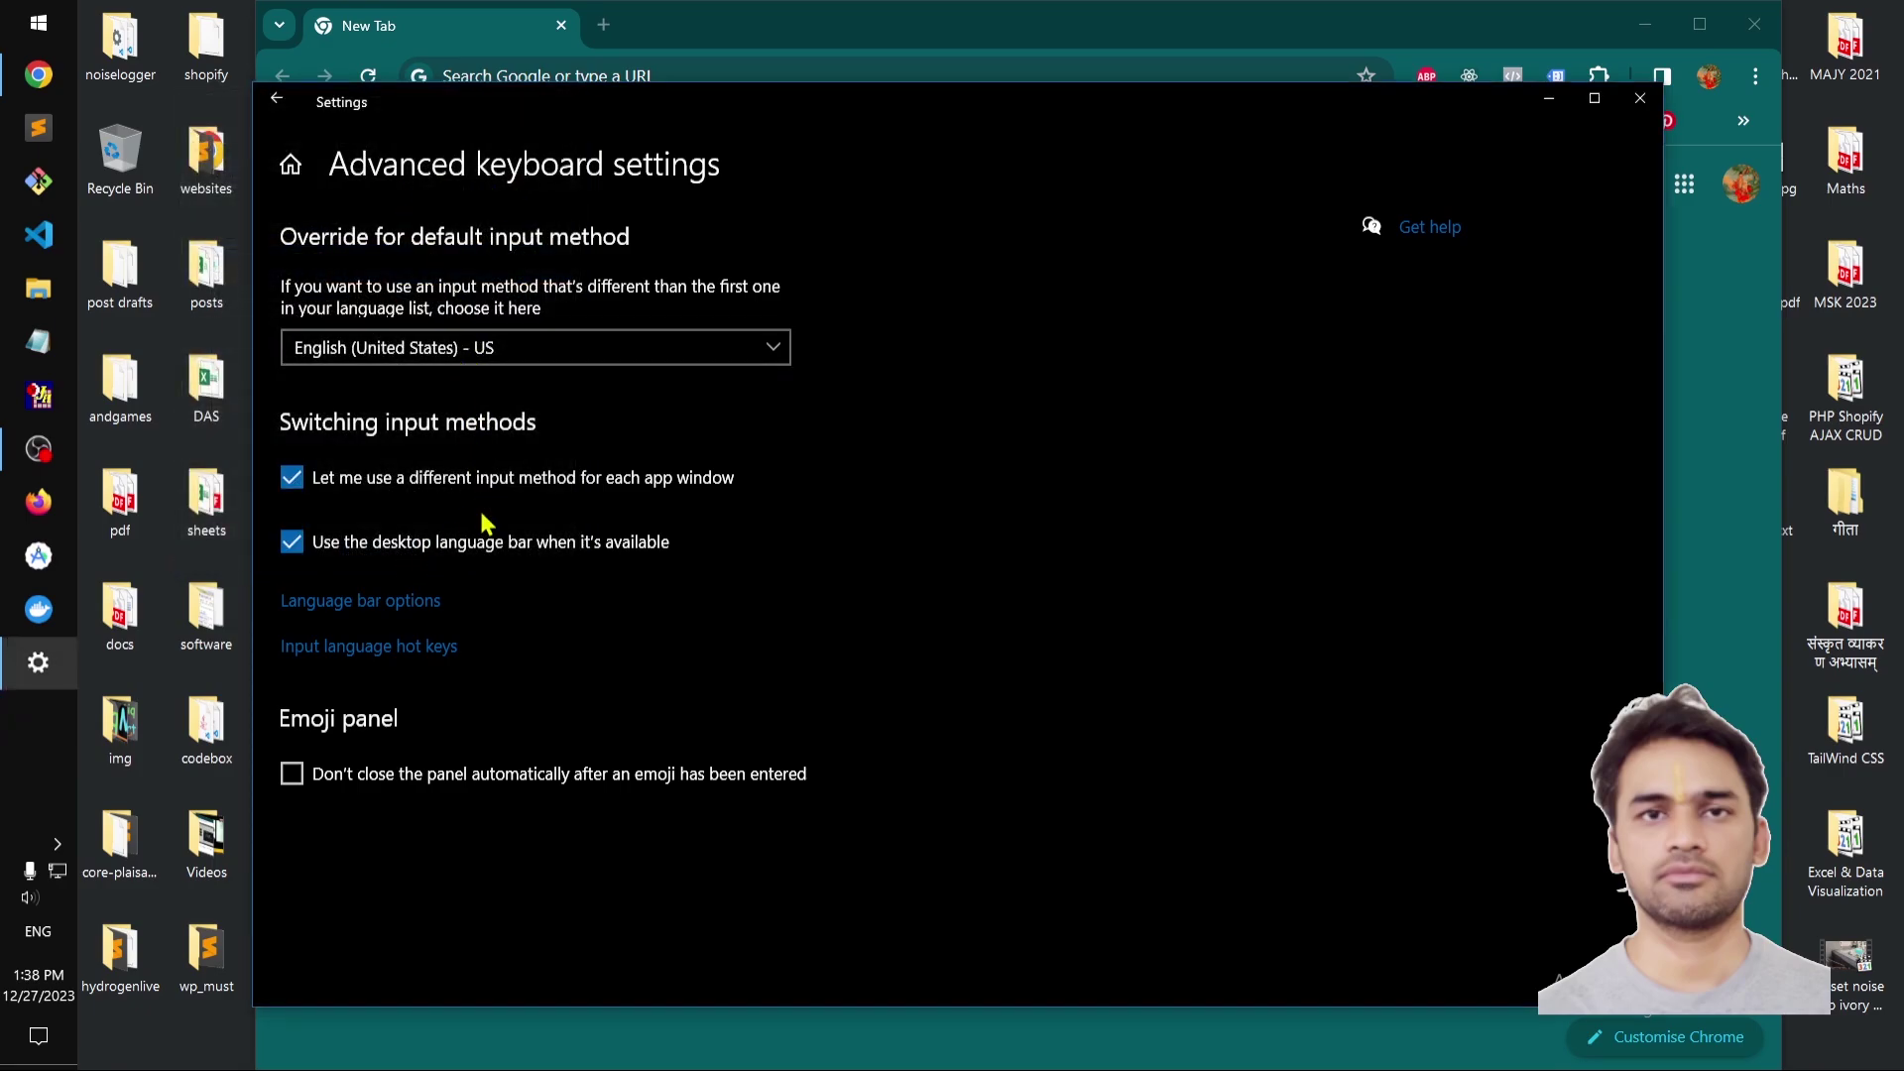
left_click(397, 610)
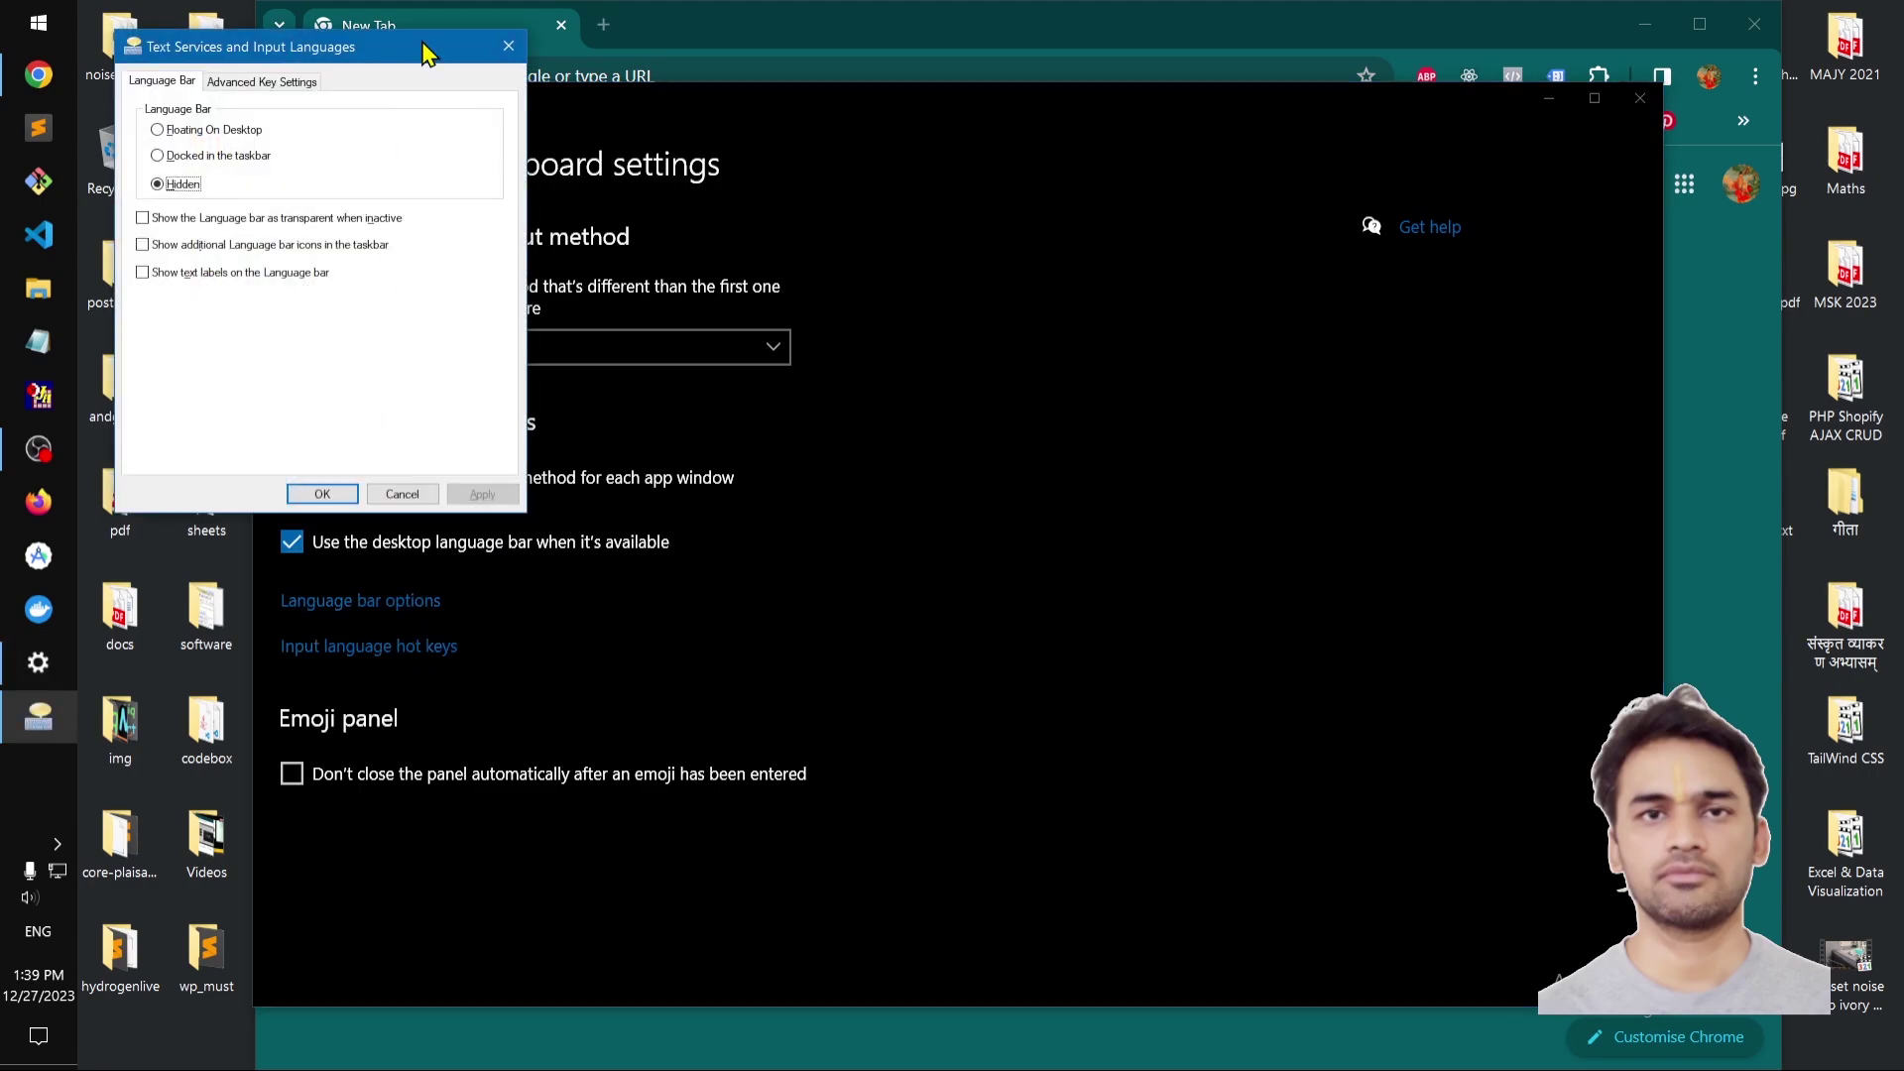
left_click(513, 45)
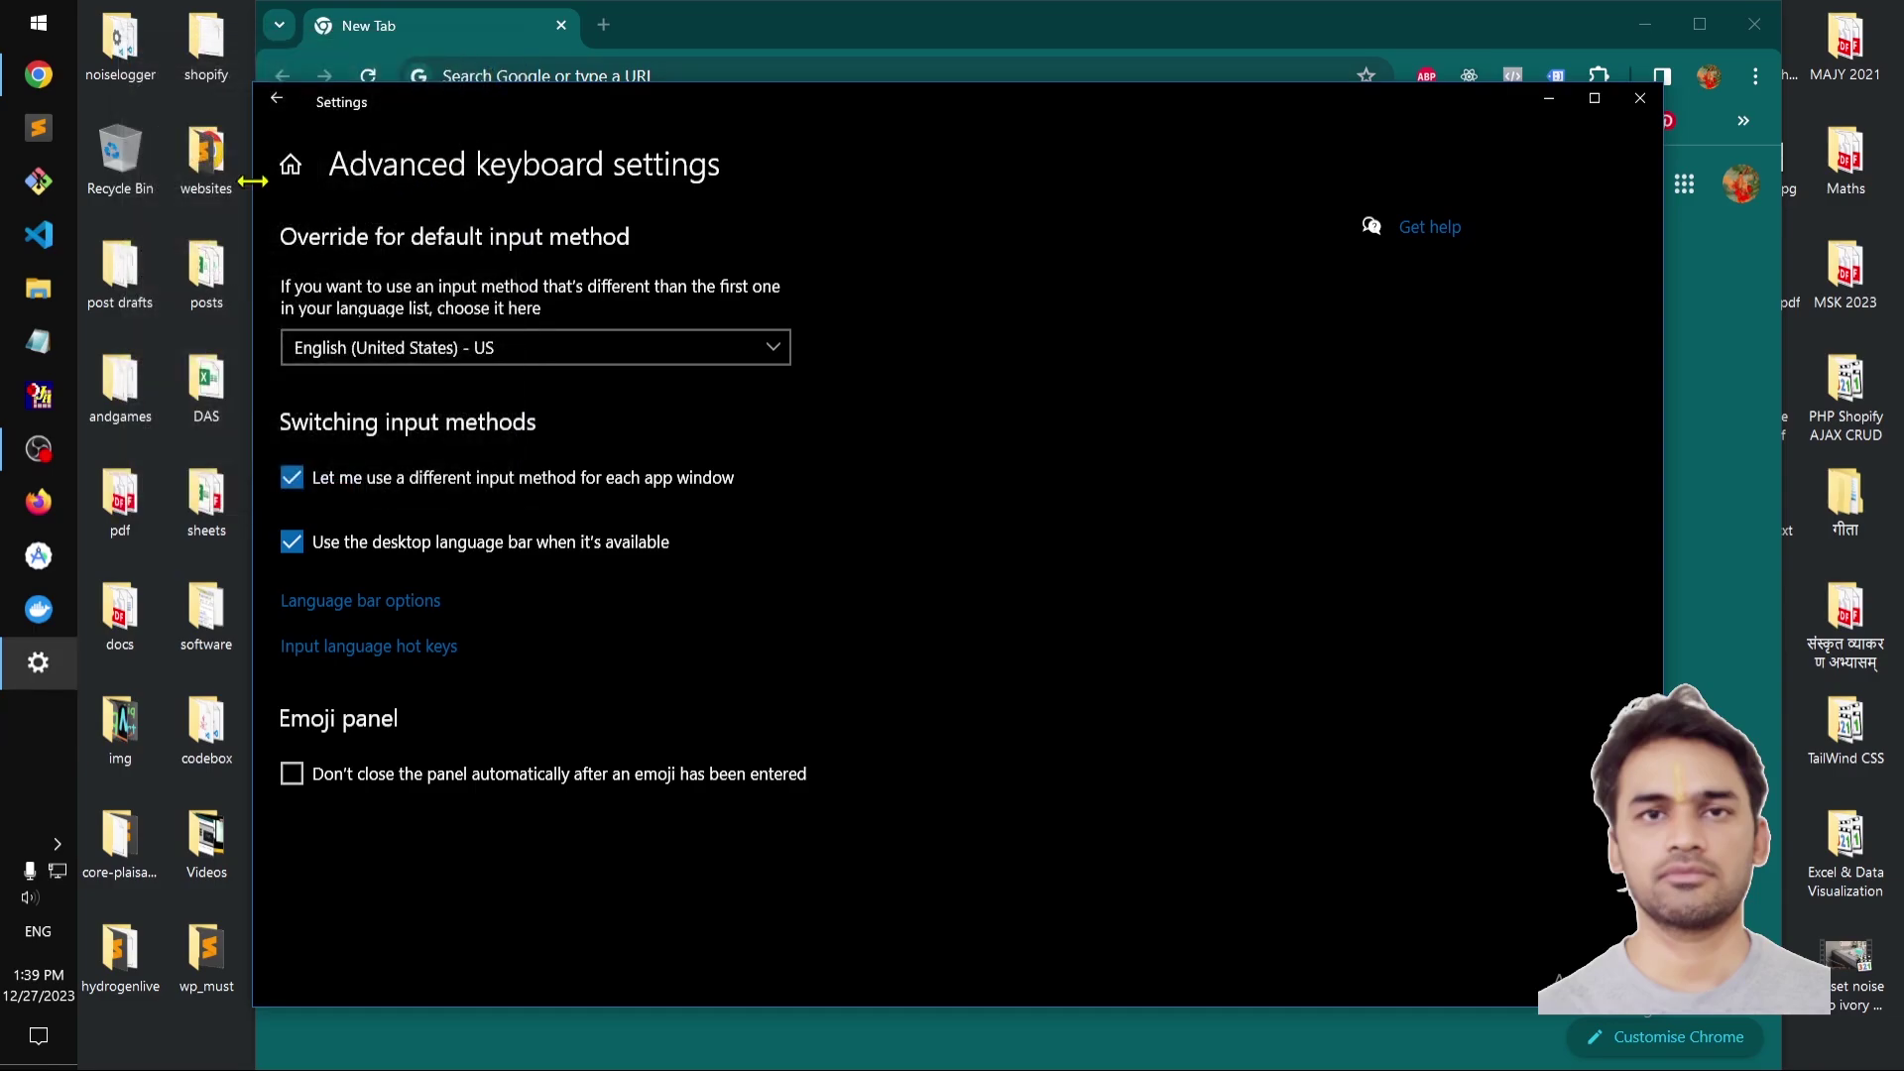
left_click(38, 22)
type("la")
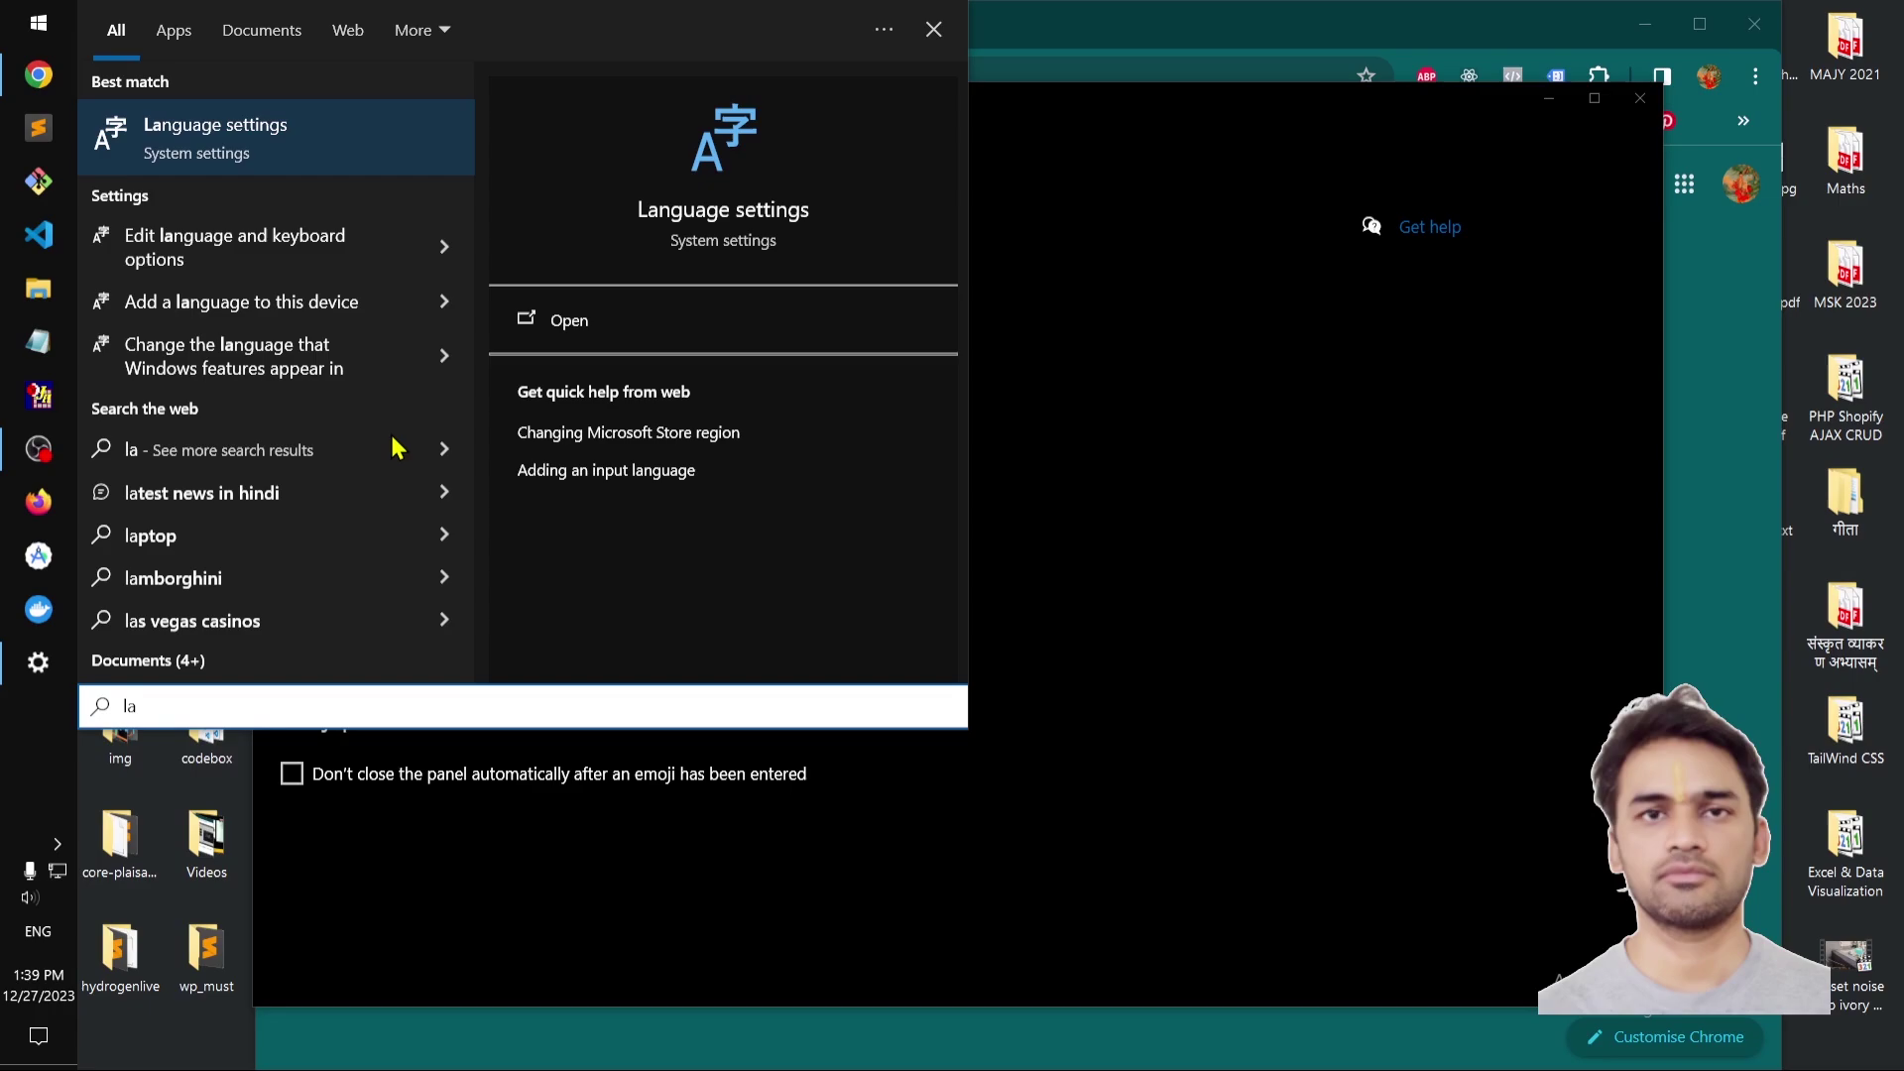
type("nguag")
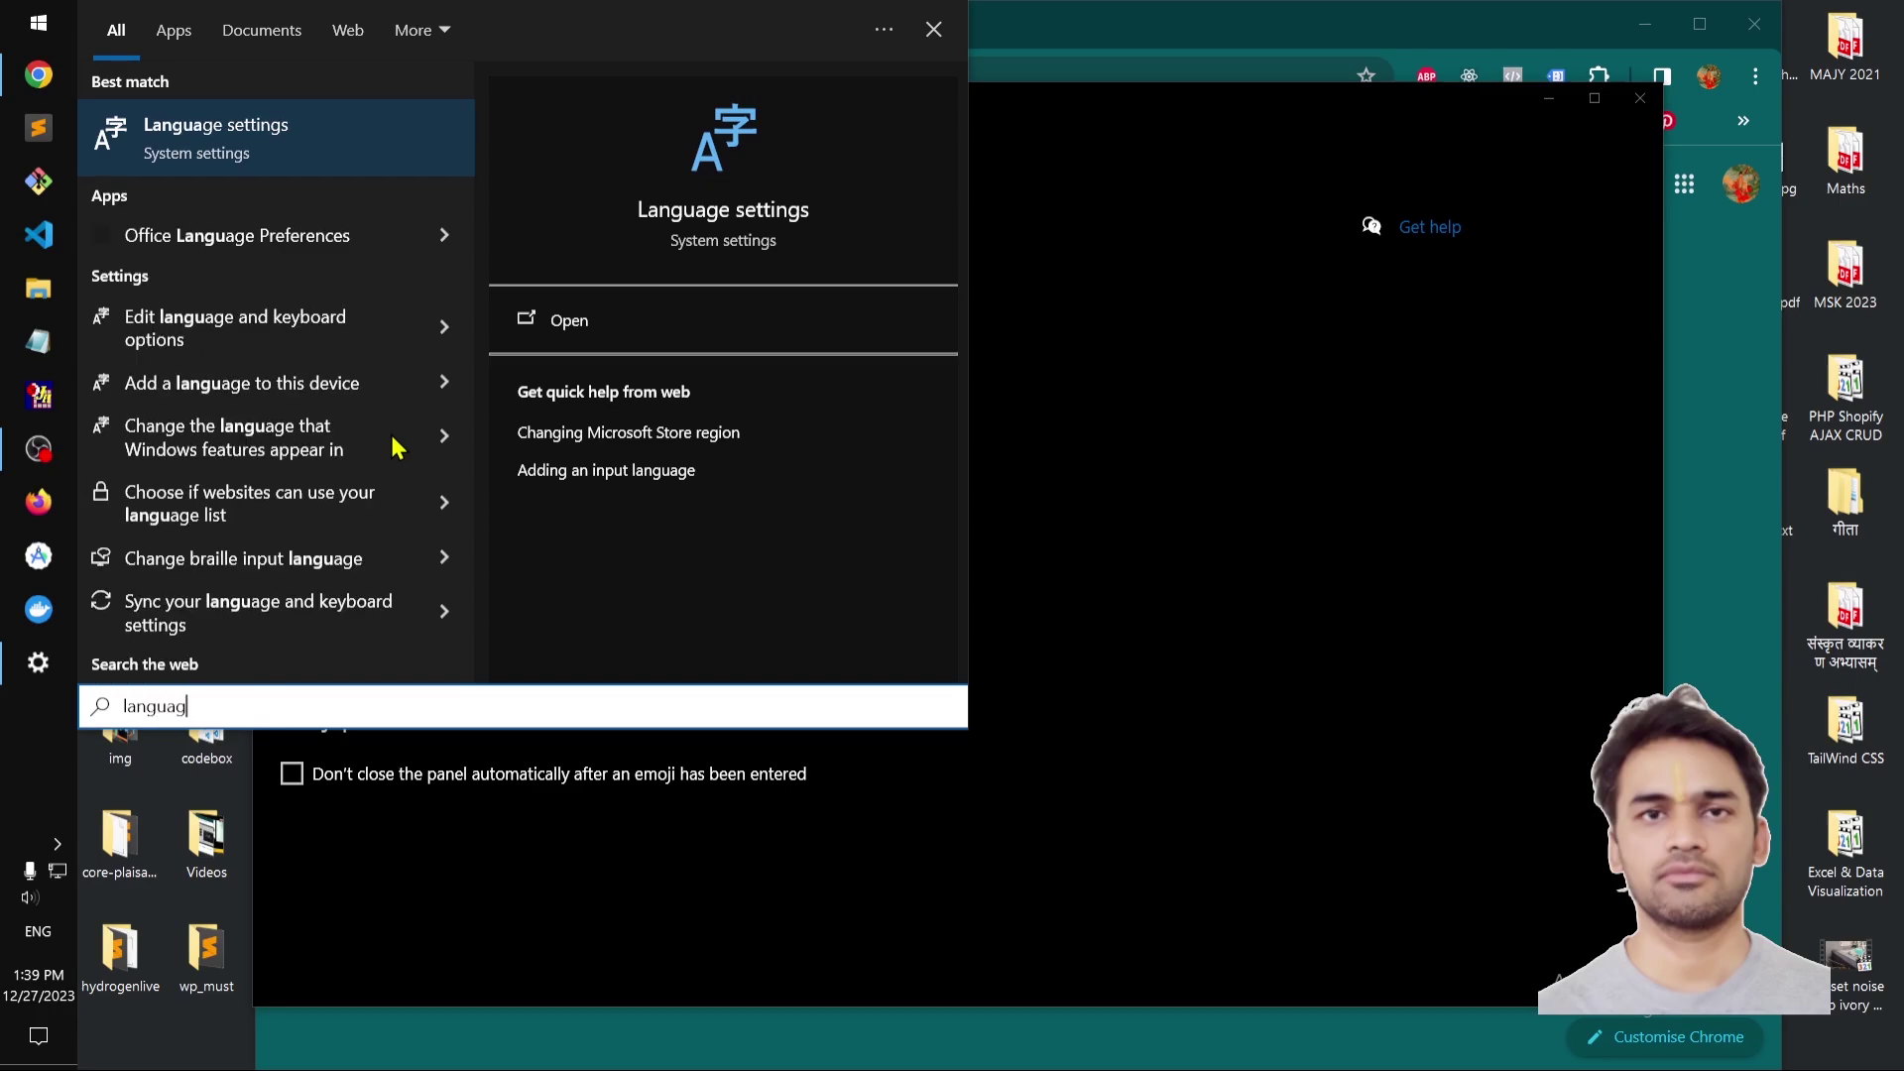
type("e bar")
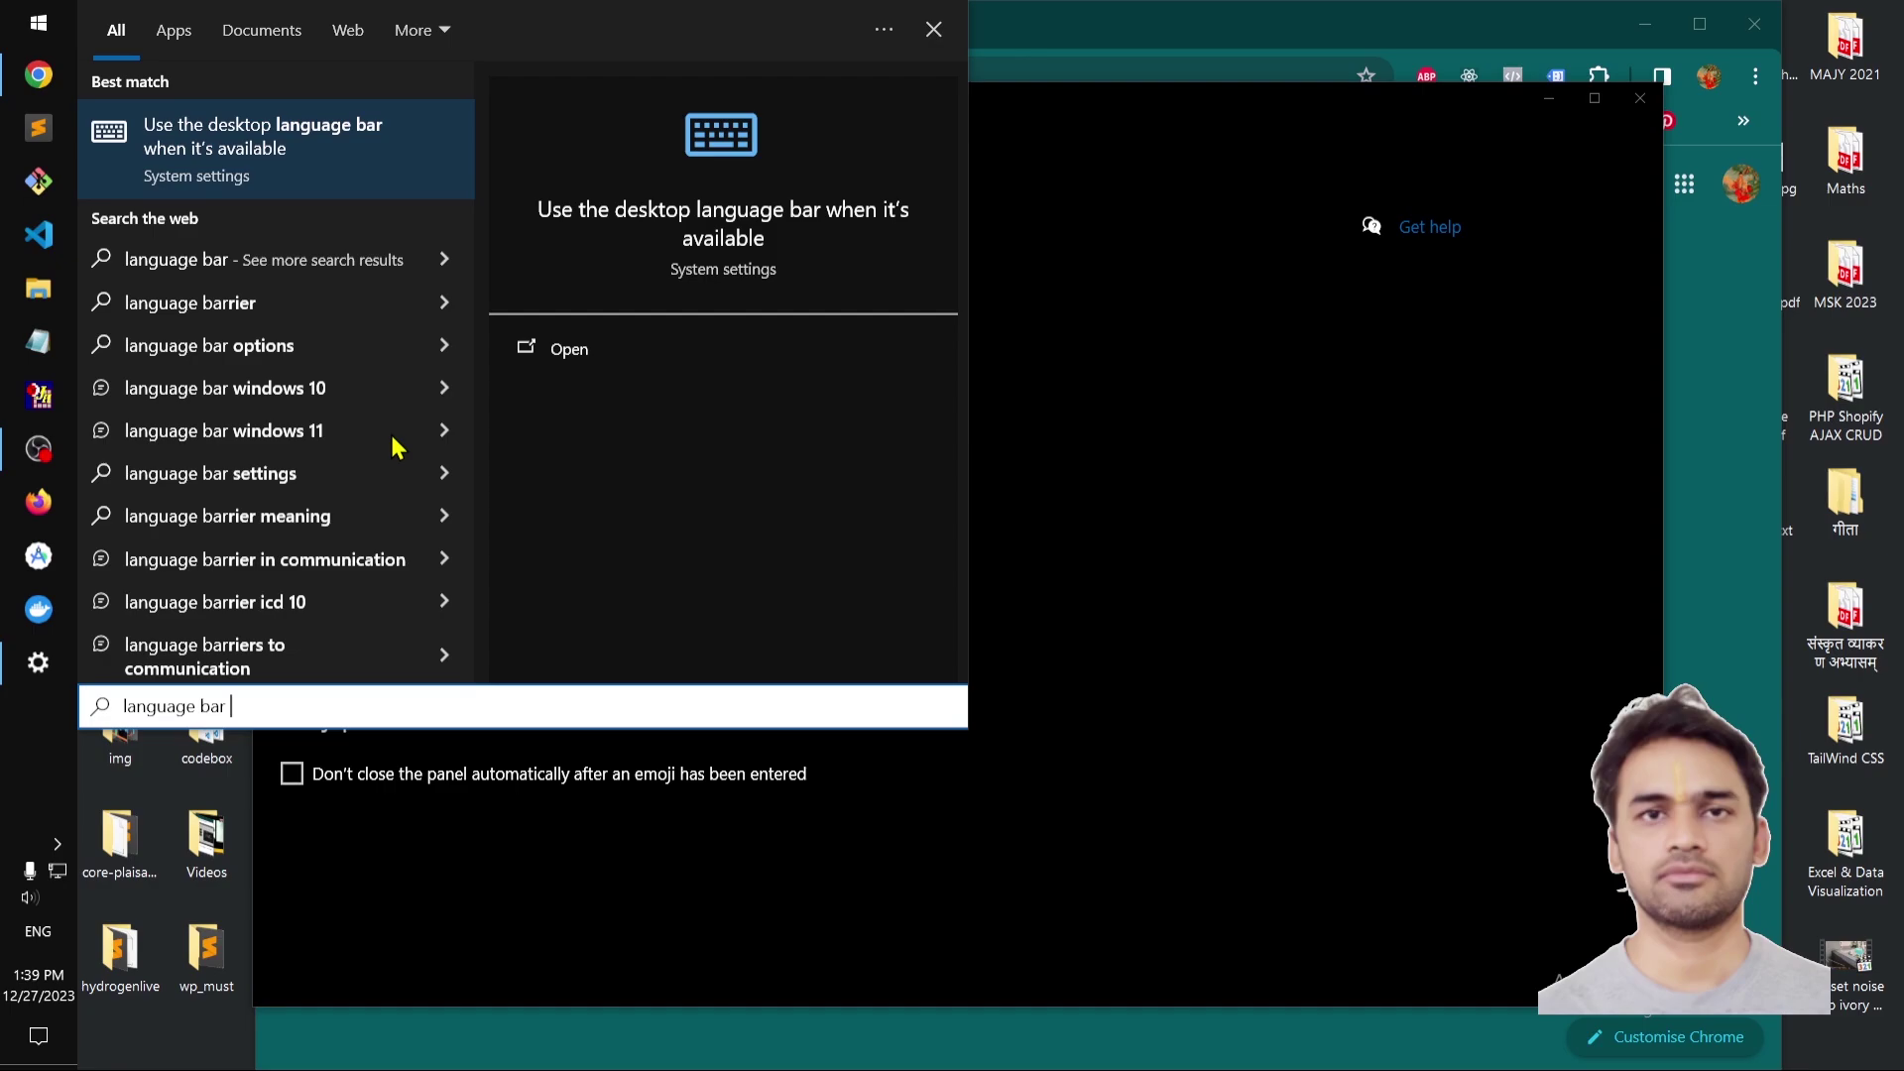
key("Return")
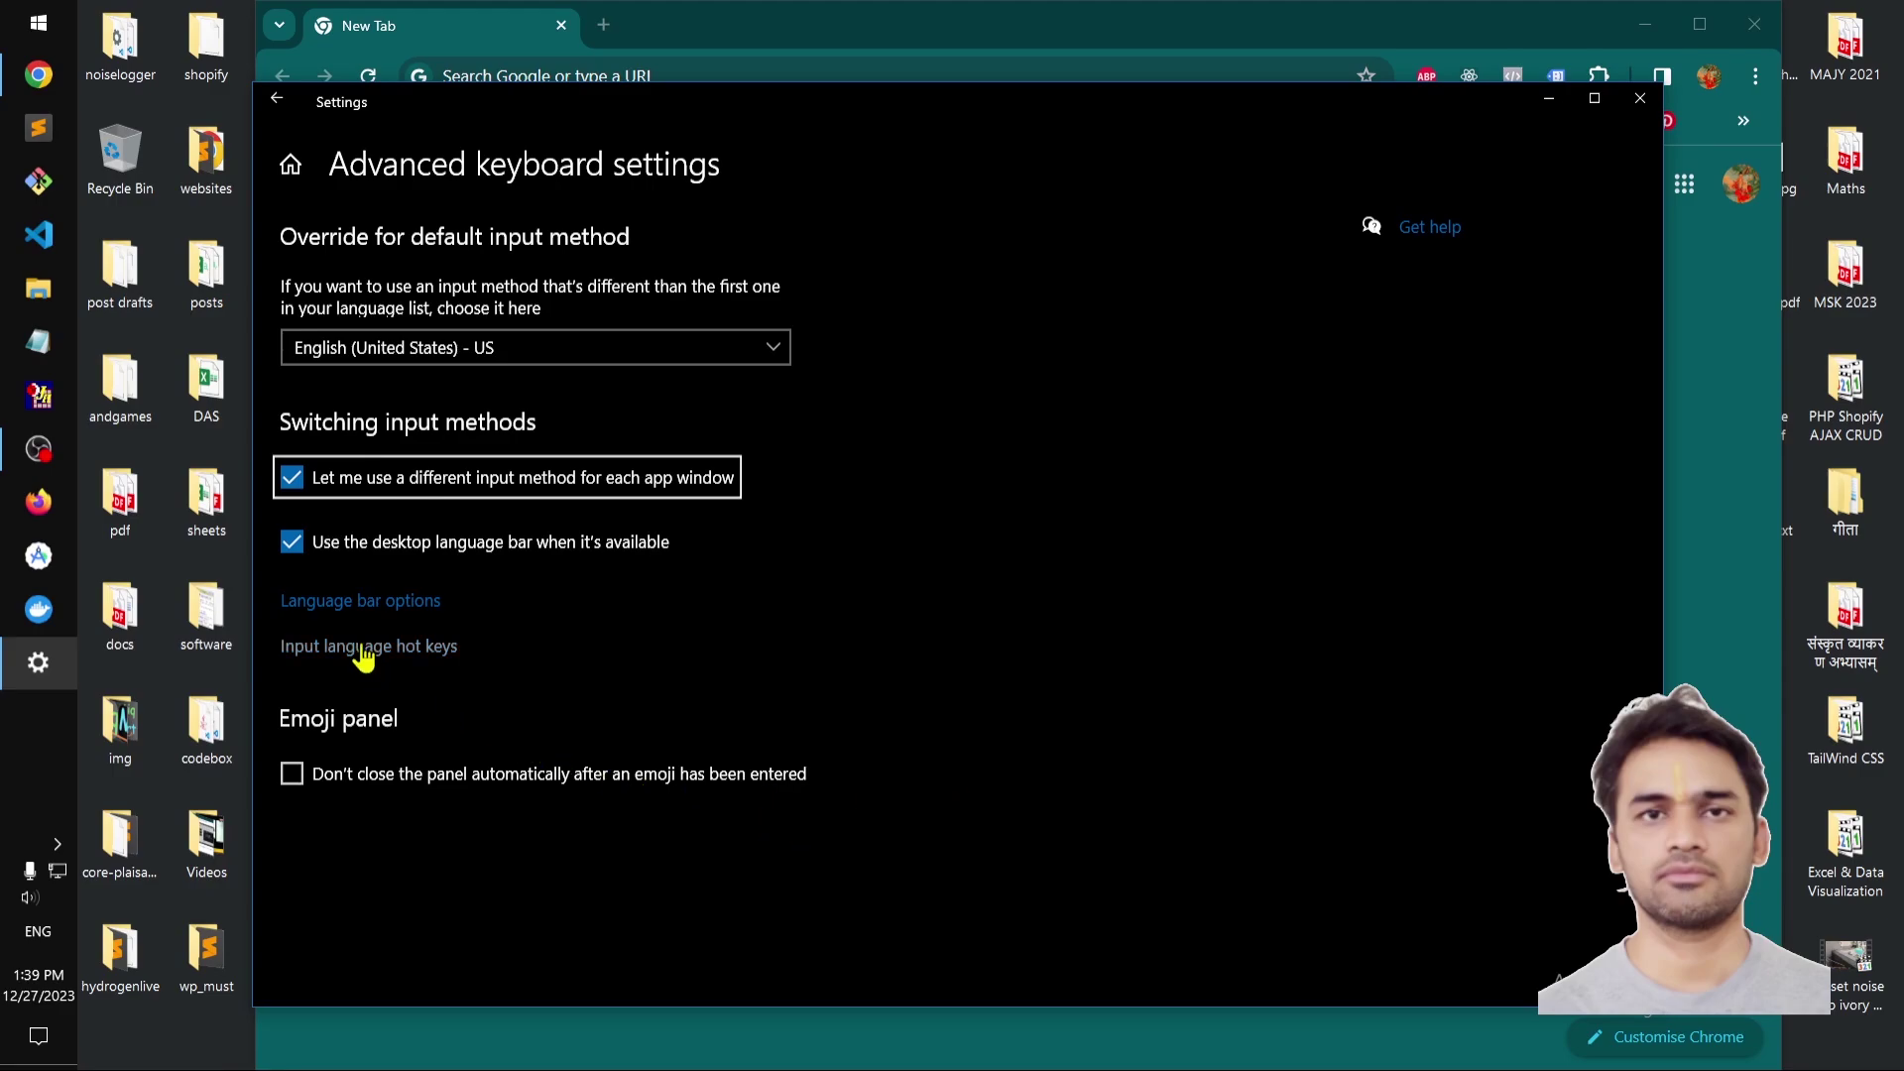
Open the language bar options, move the dialog, and apply Floating On Desktop
left_click(346, 607)
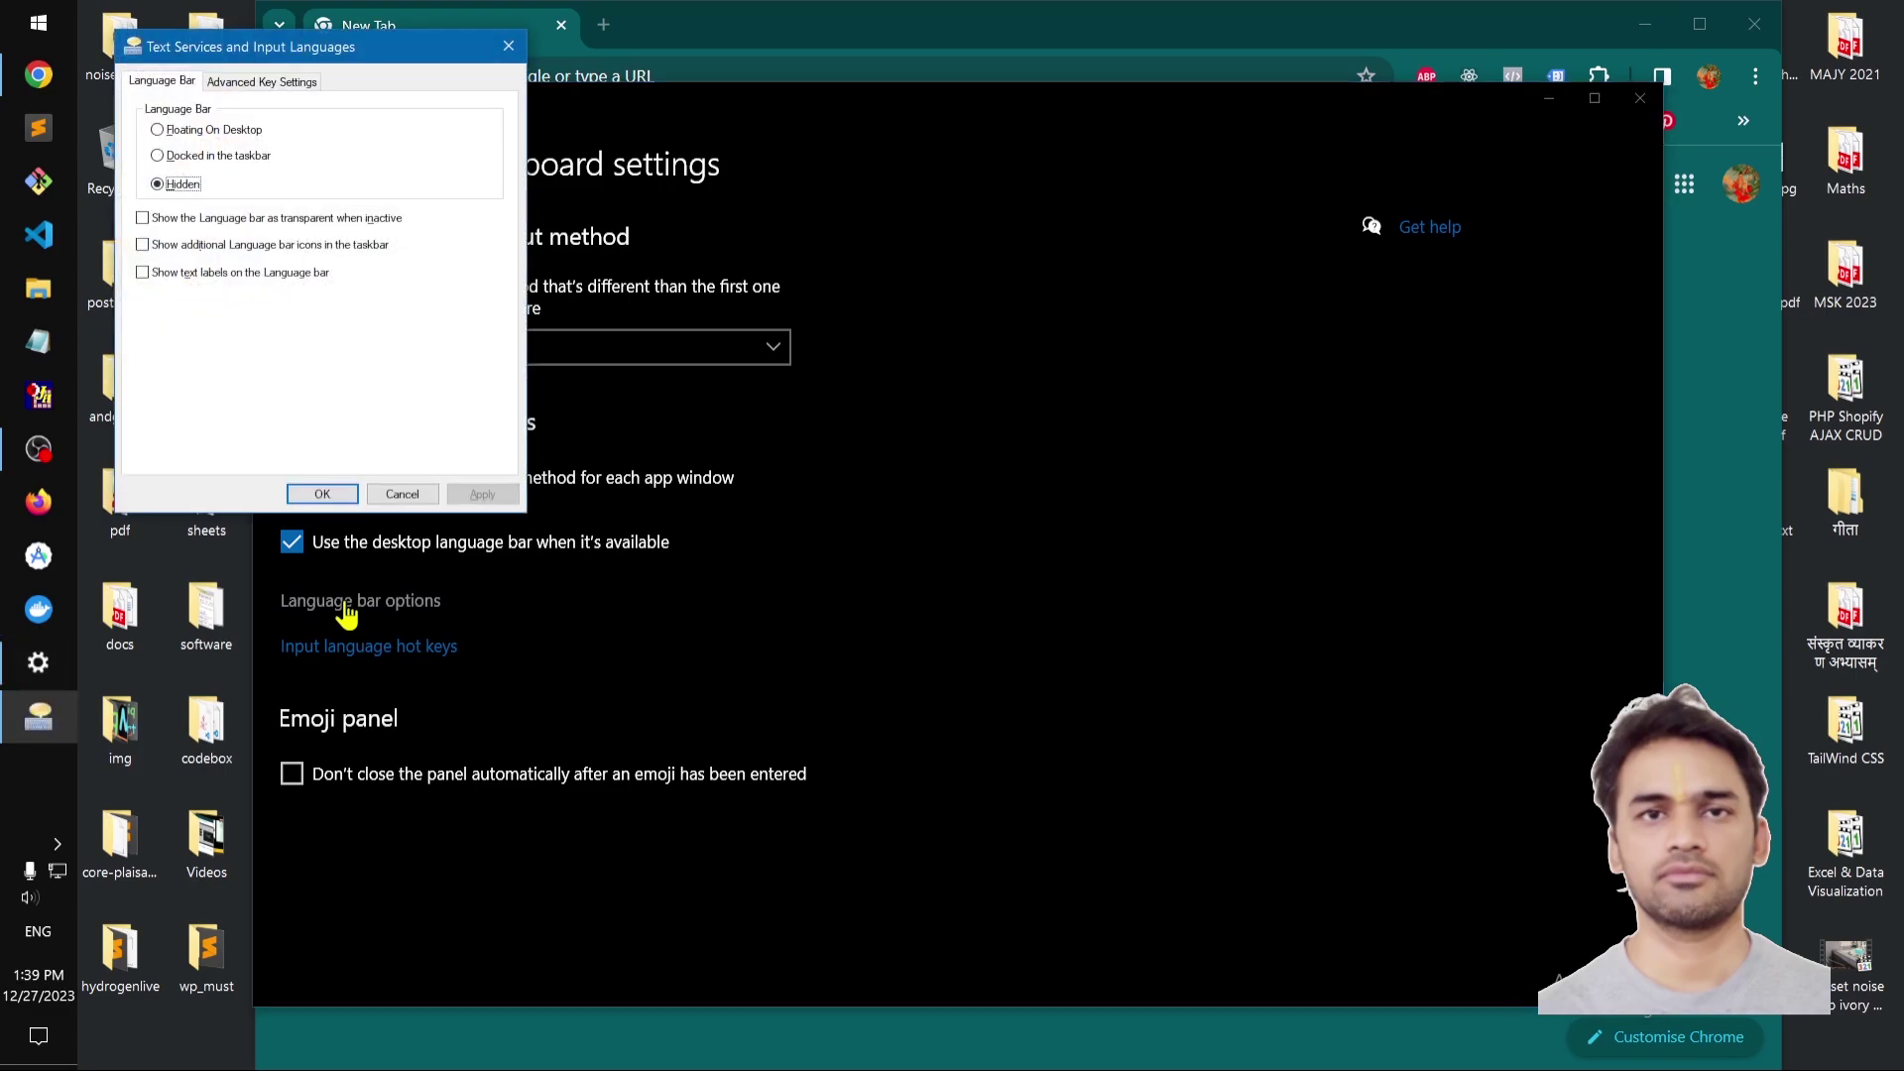
left_click_drag(293, 55, 855, 387)
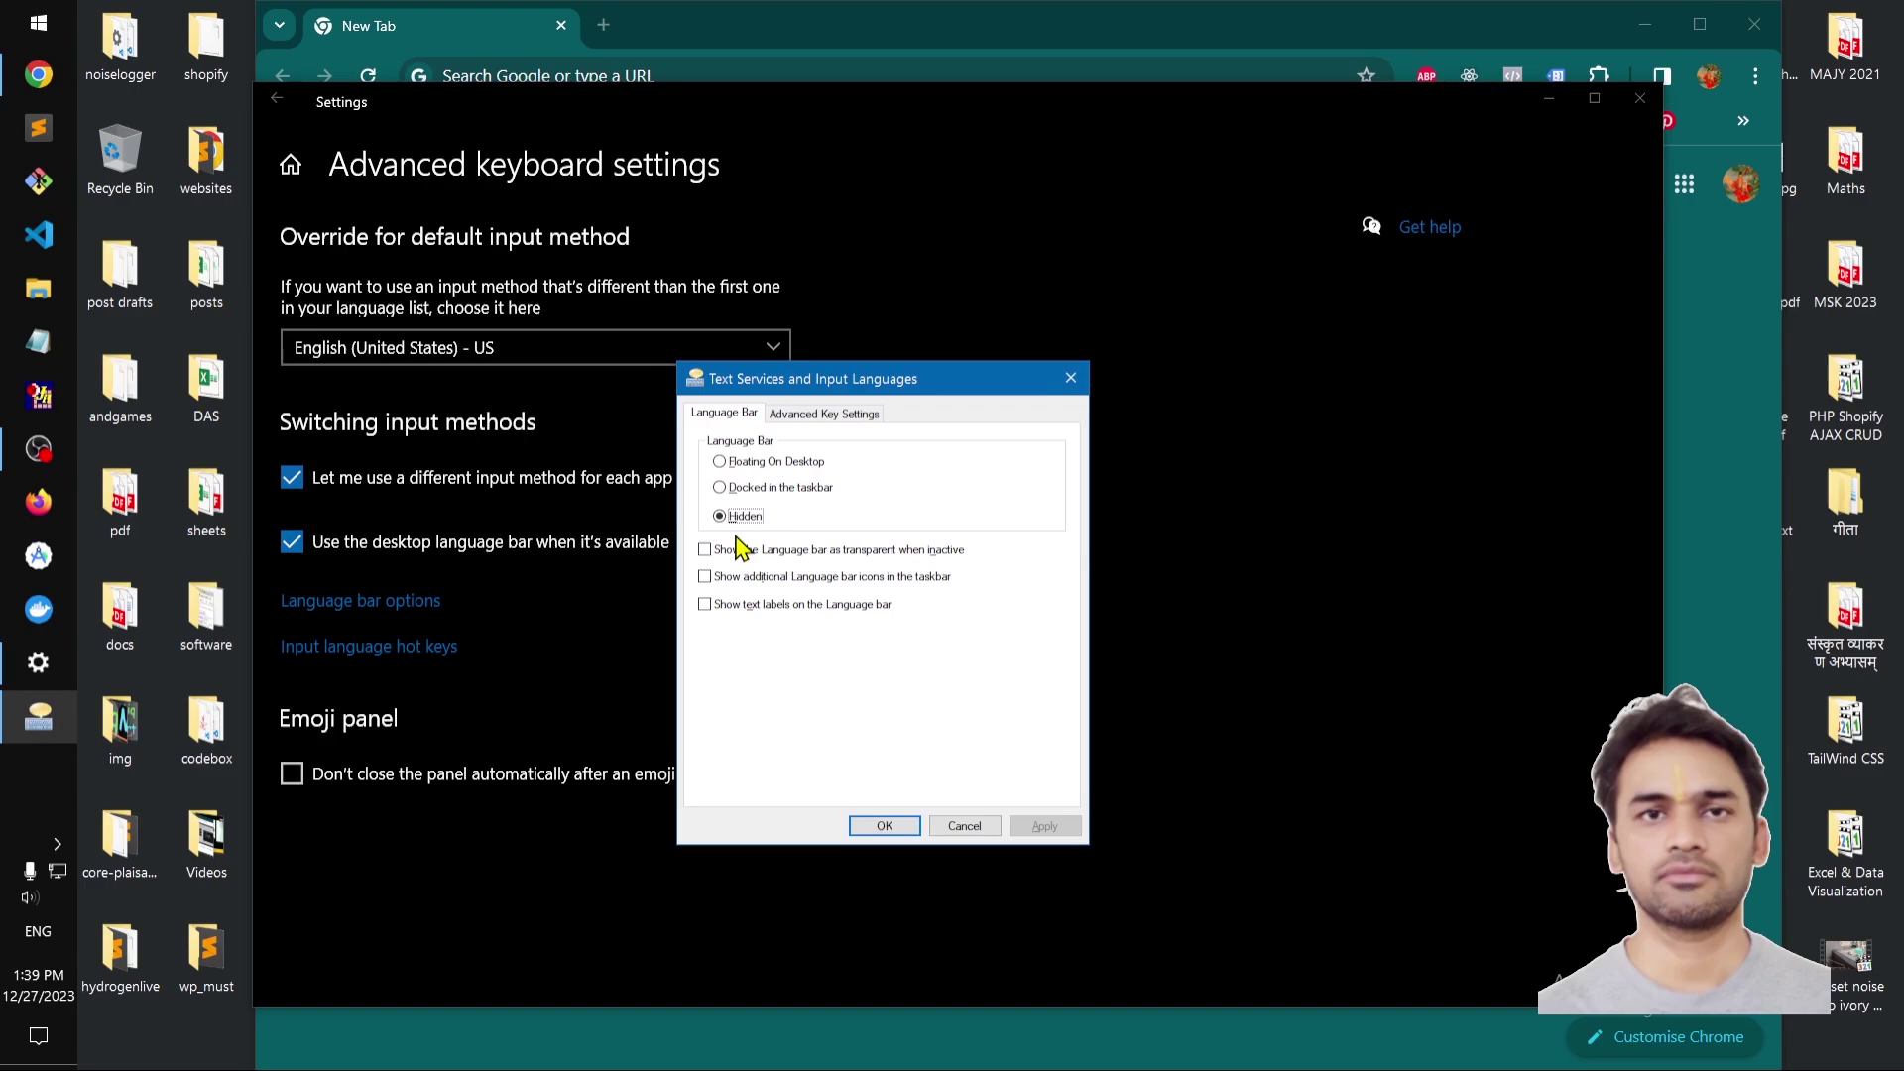
left_click(722, 463)
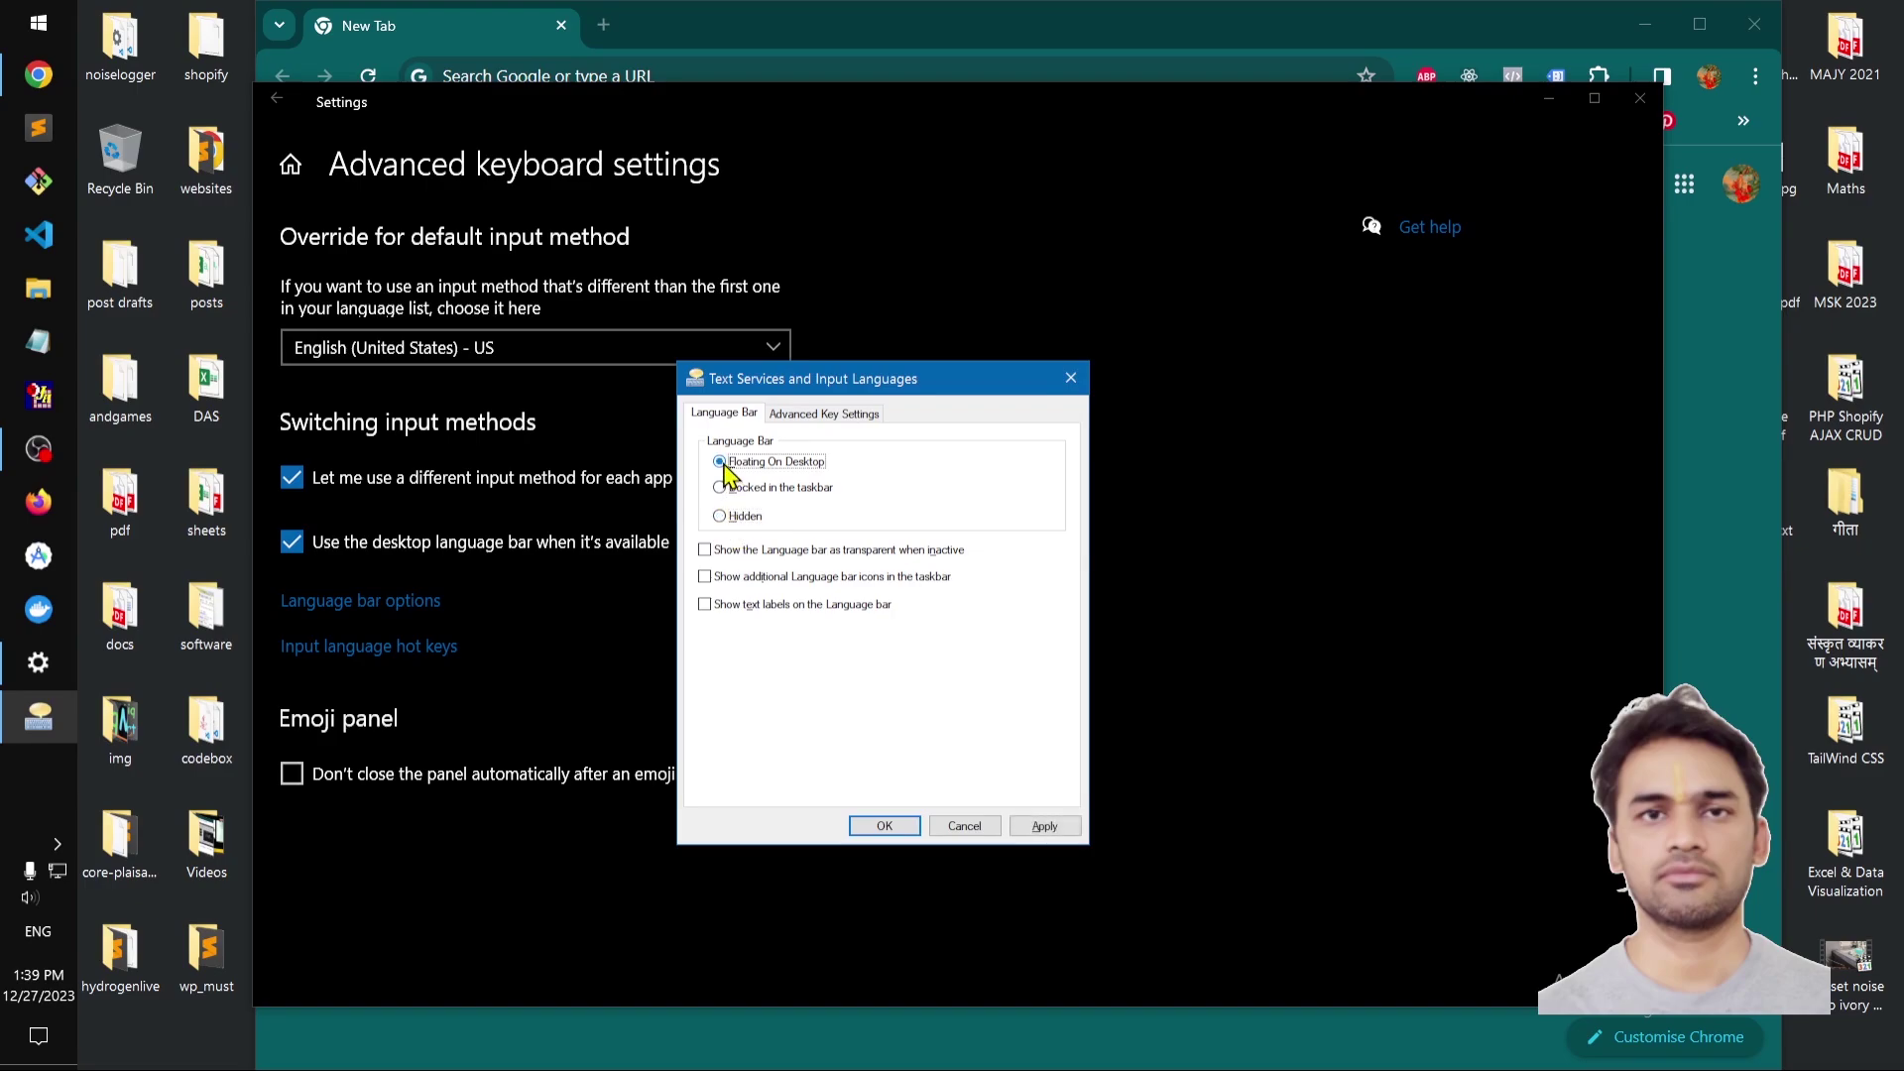
left_click(721, 487)
left_click(719, 463)
left_click(720, 488)
left_click(738, 462)
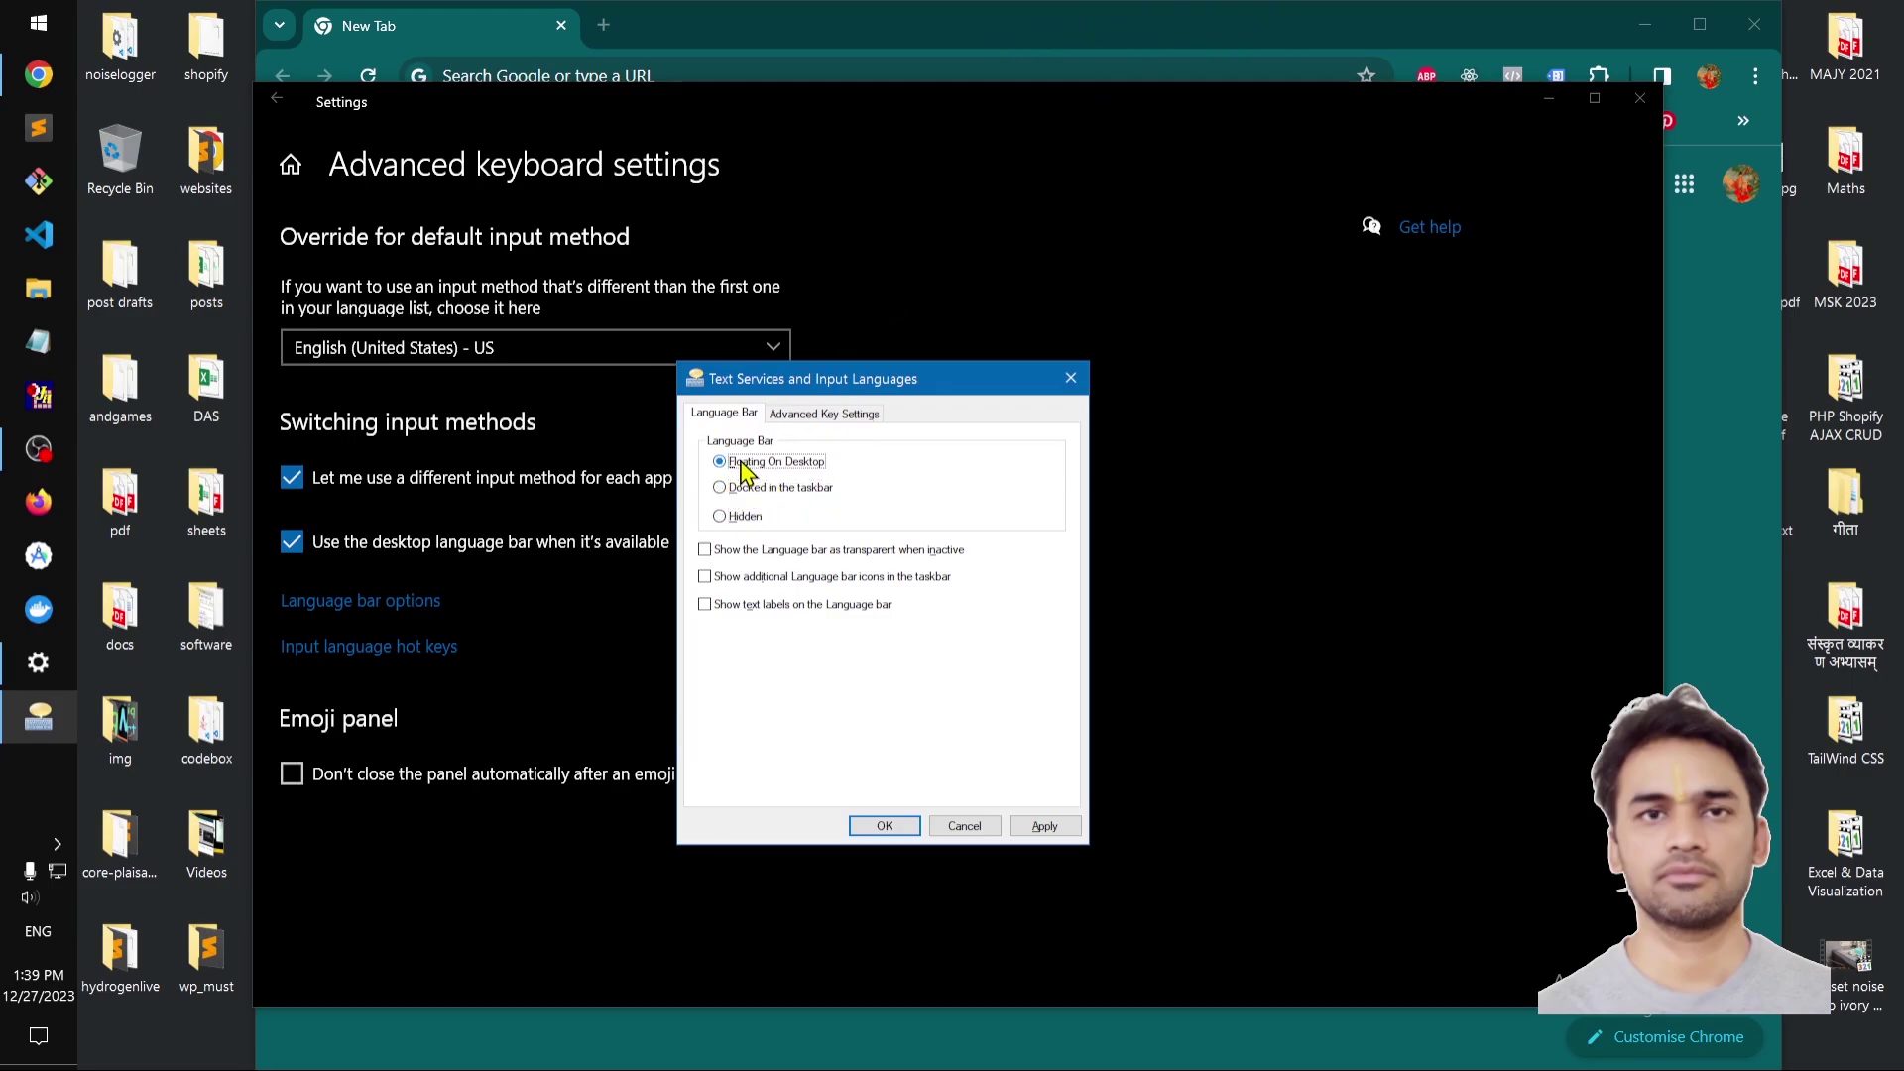
left_click(1042, 826)
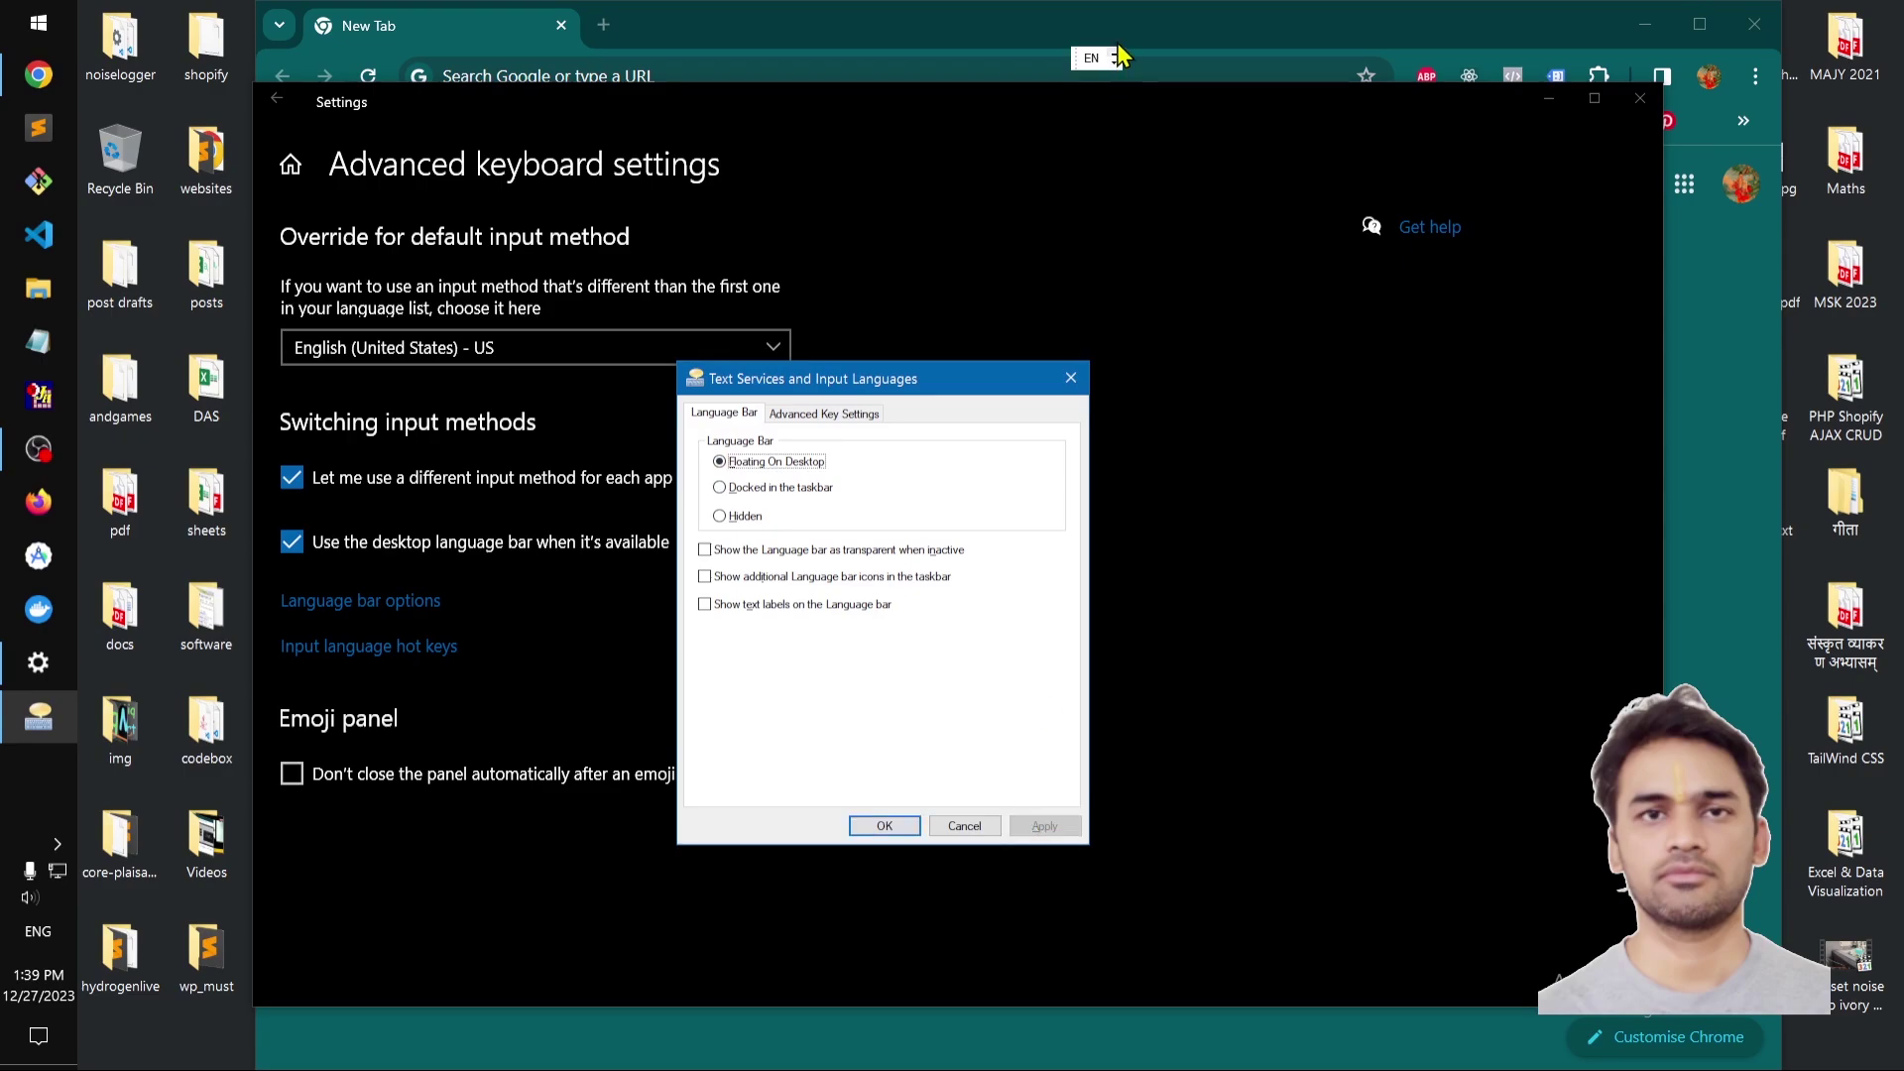
Apply Docked in the taskbar, then switch the language bar to Hidden and apply
left_click(788, 489)
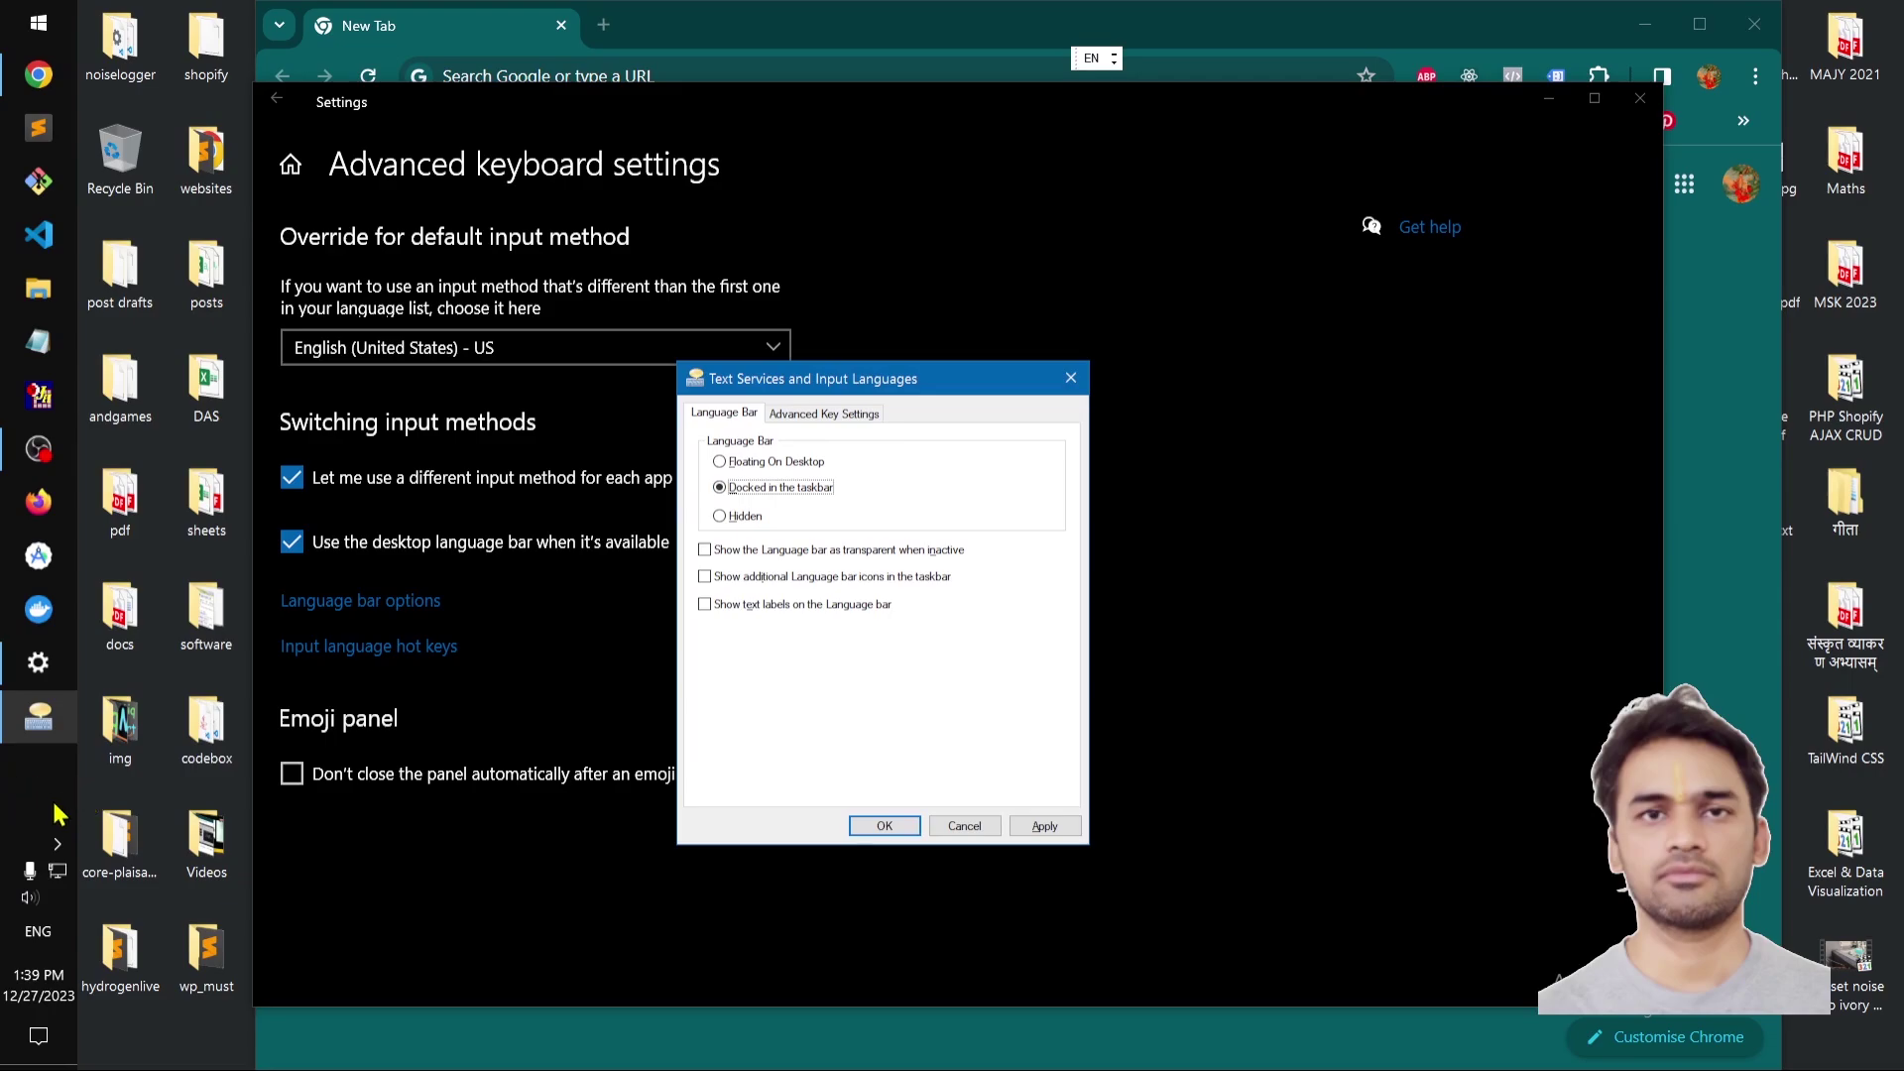
left_click(1046, 829)
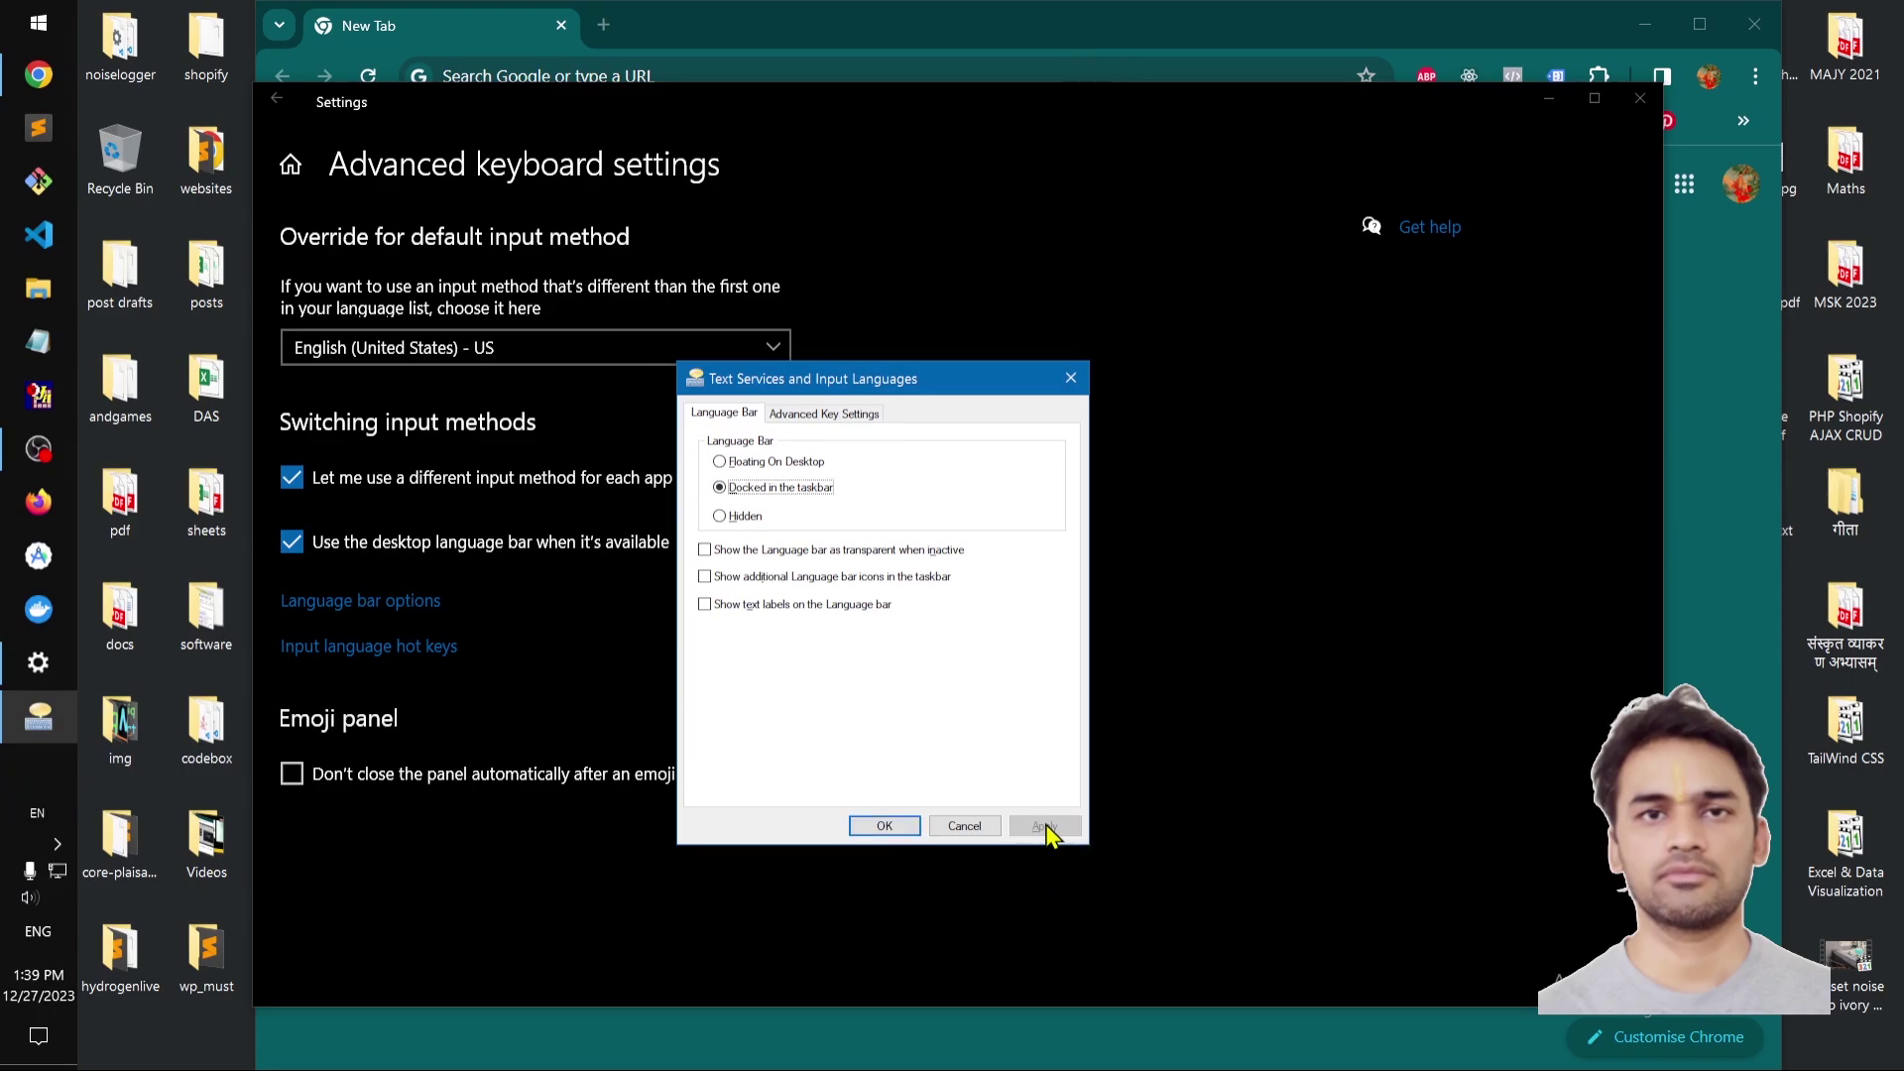
left_click(746, 517)
left_click(1042, 828)
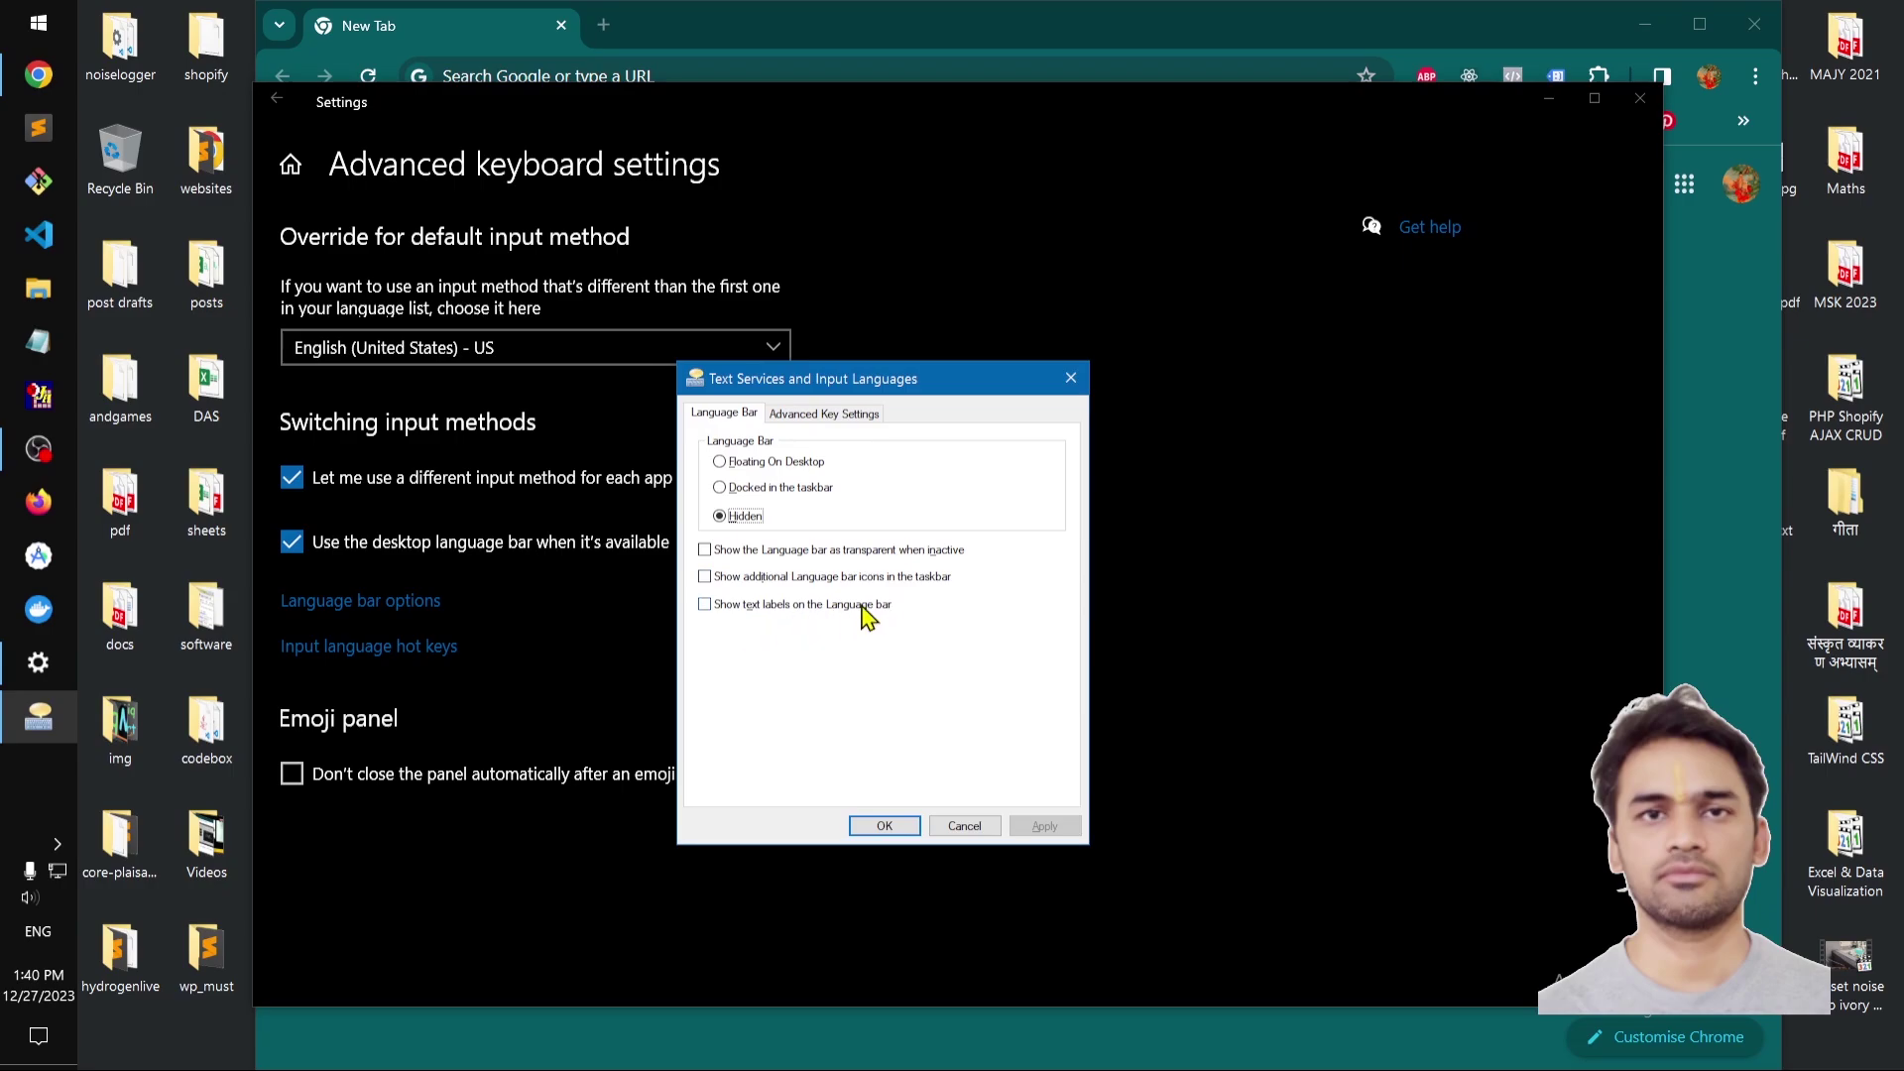
Toggle the transparency, extra taskbar icons and text label options, leave them cleared, and apply
left_click(732, 551)
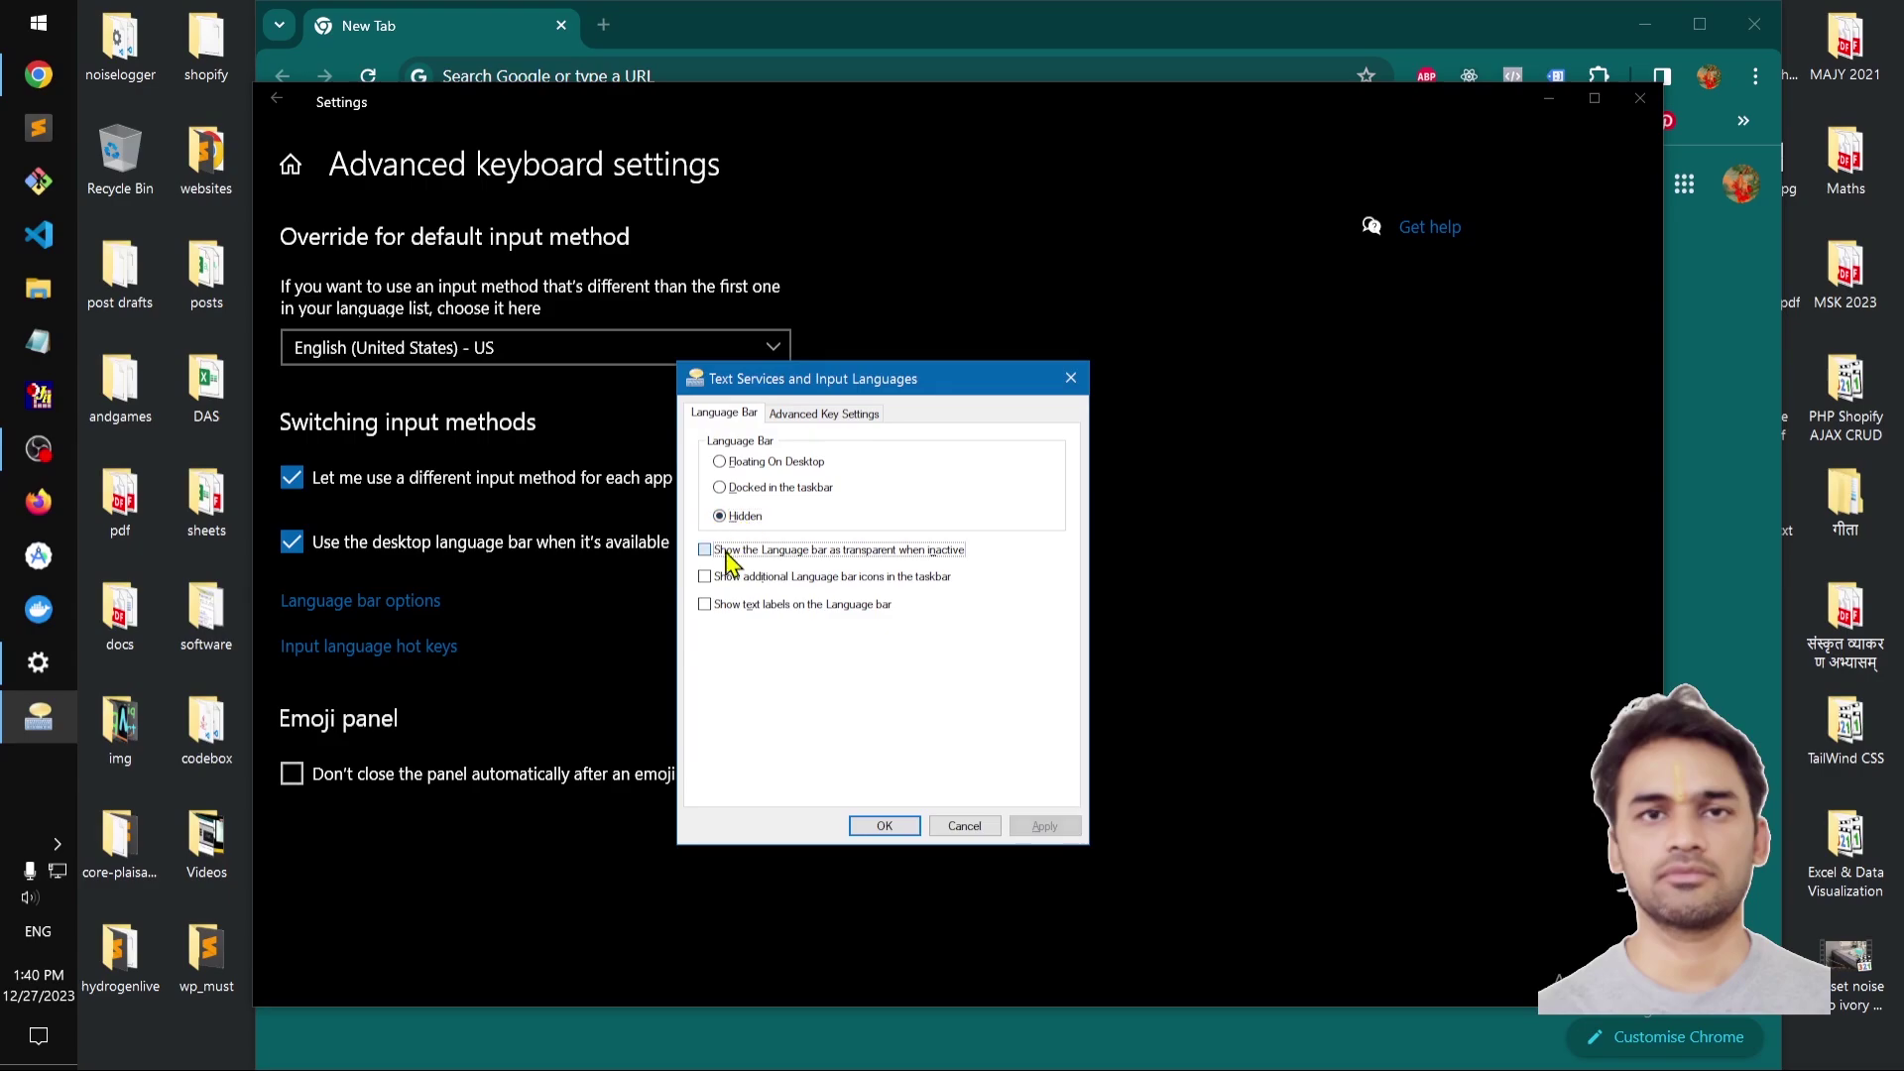
left_click(735, 577)
left_click(759, 607)
left_click(734, 578)
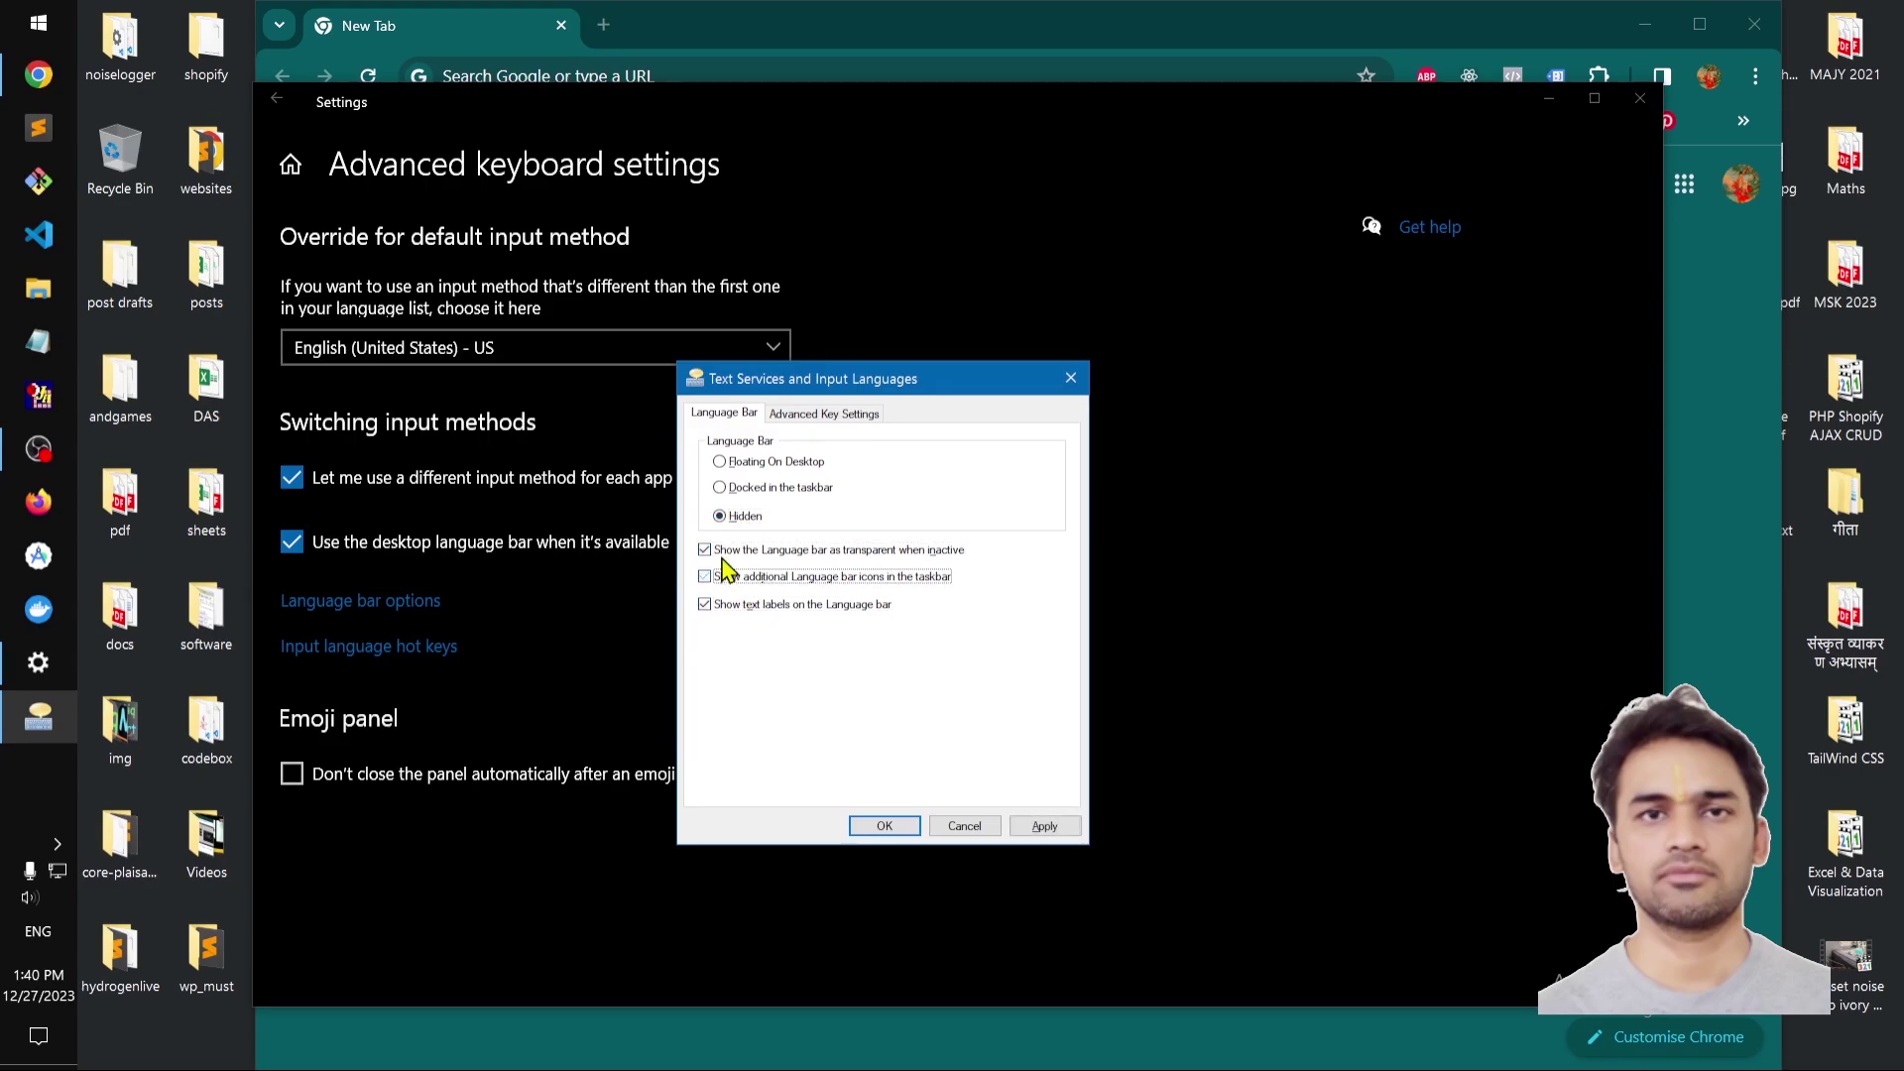
left_click(732, 551)
left_click(734, 603)
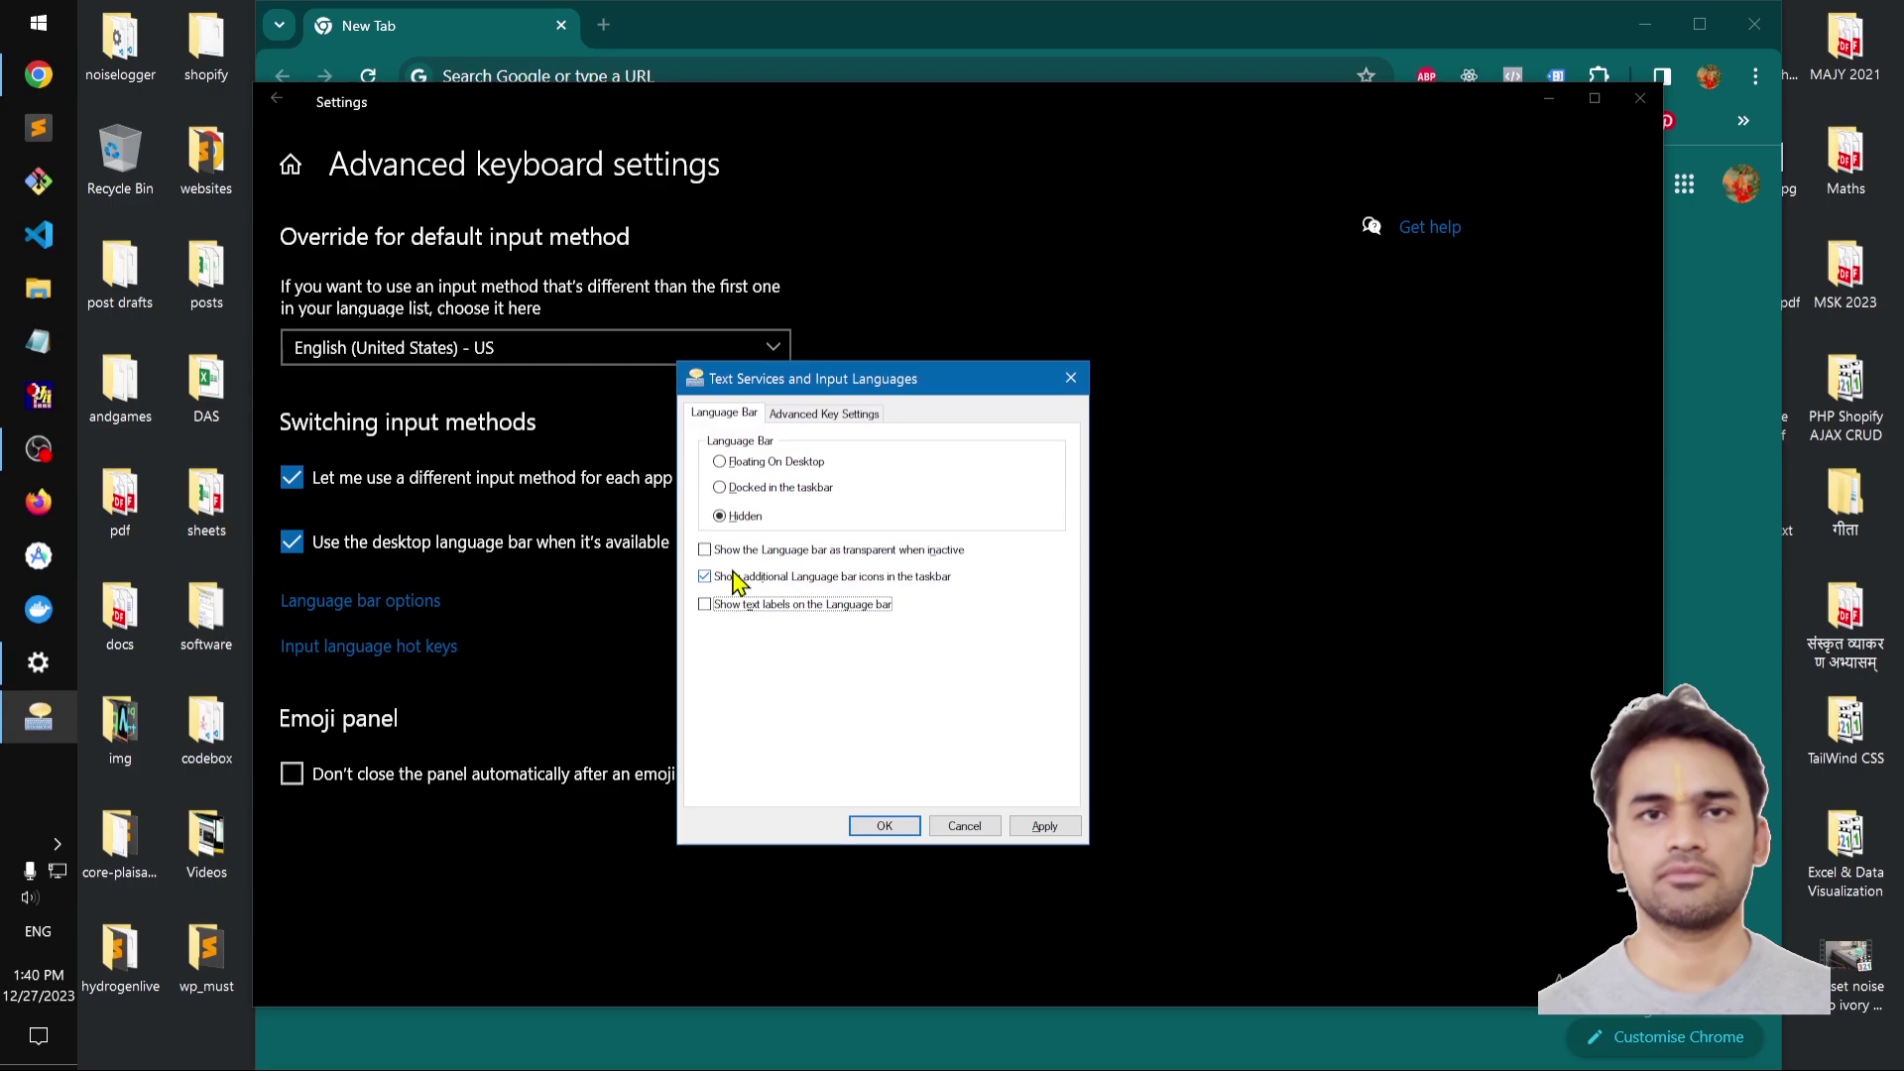
double_click(732, 577)
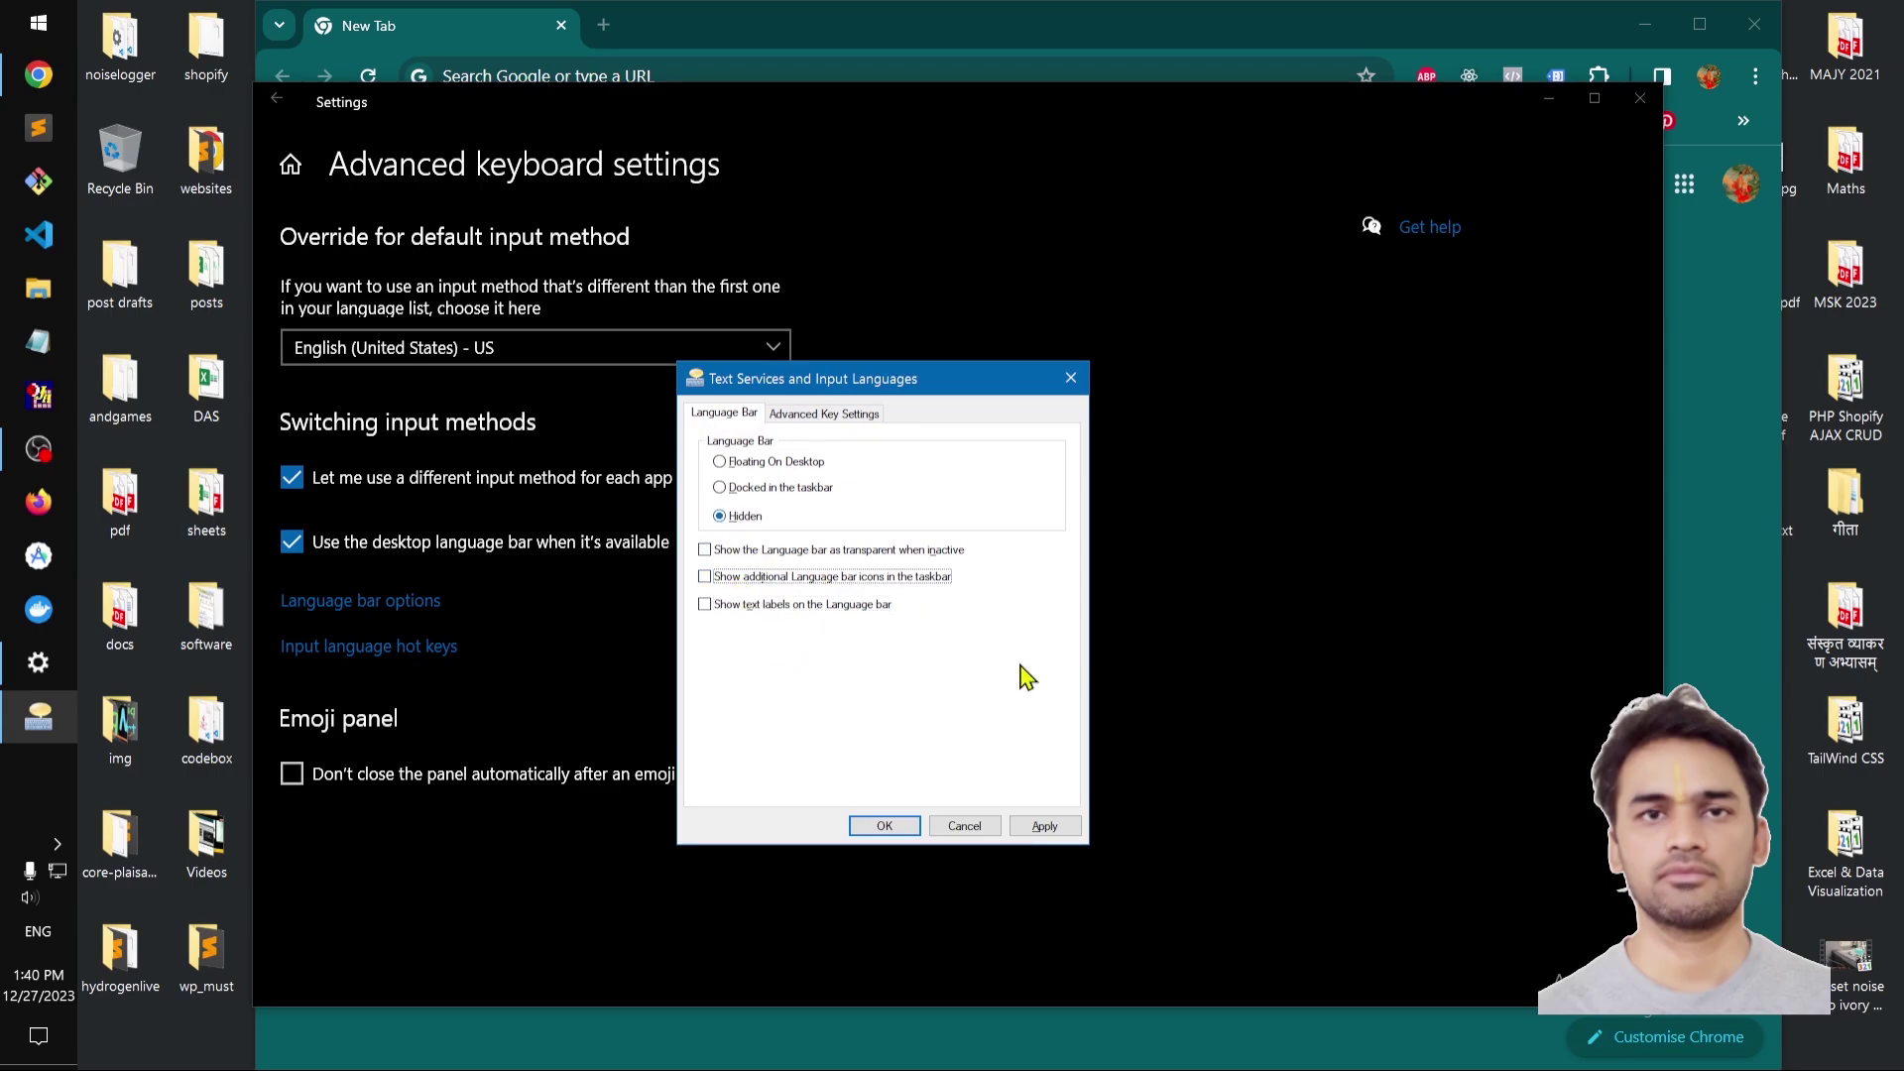
left_click(1069, 826)
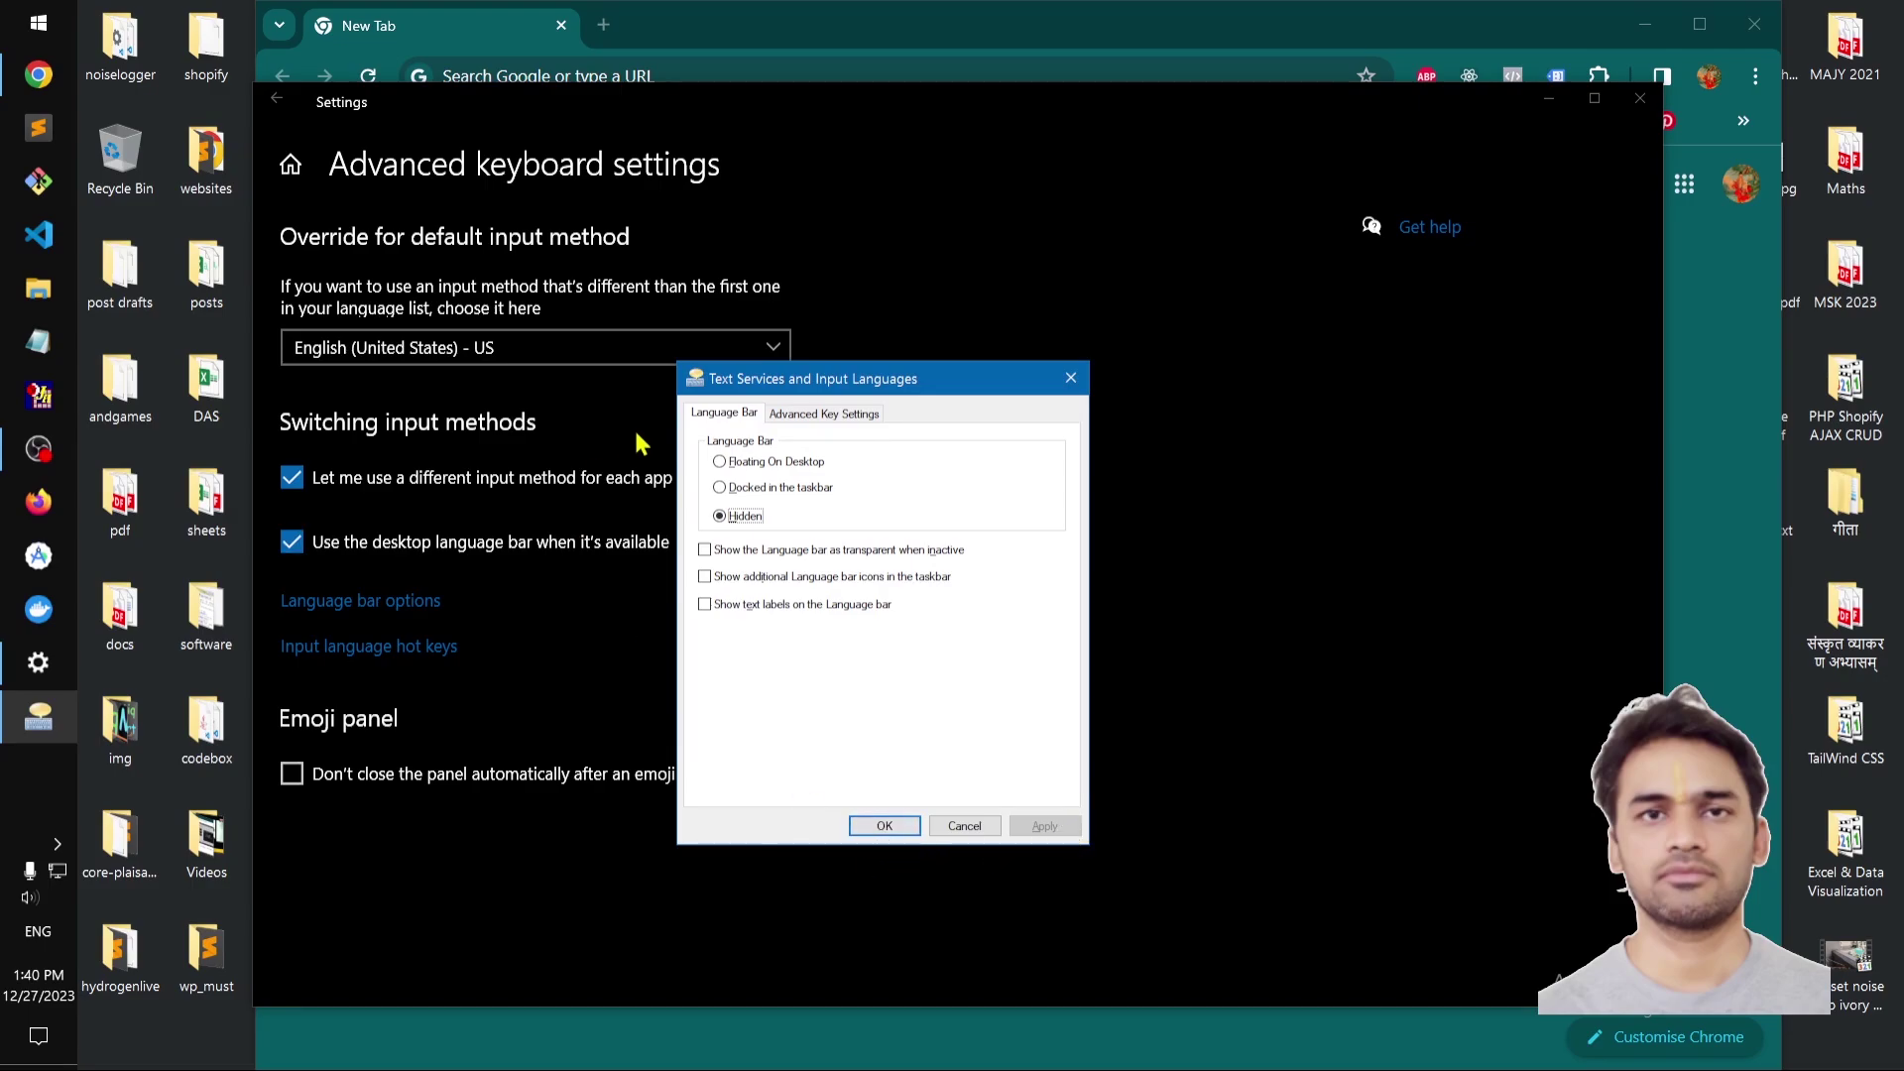
Set the language bar to Floating On Desktop and apply it
left_click(723, 488)
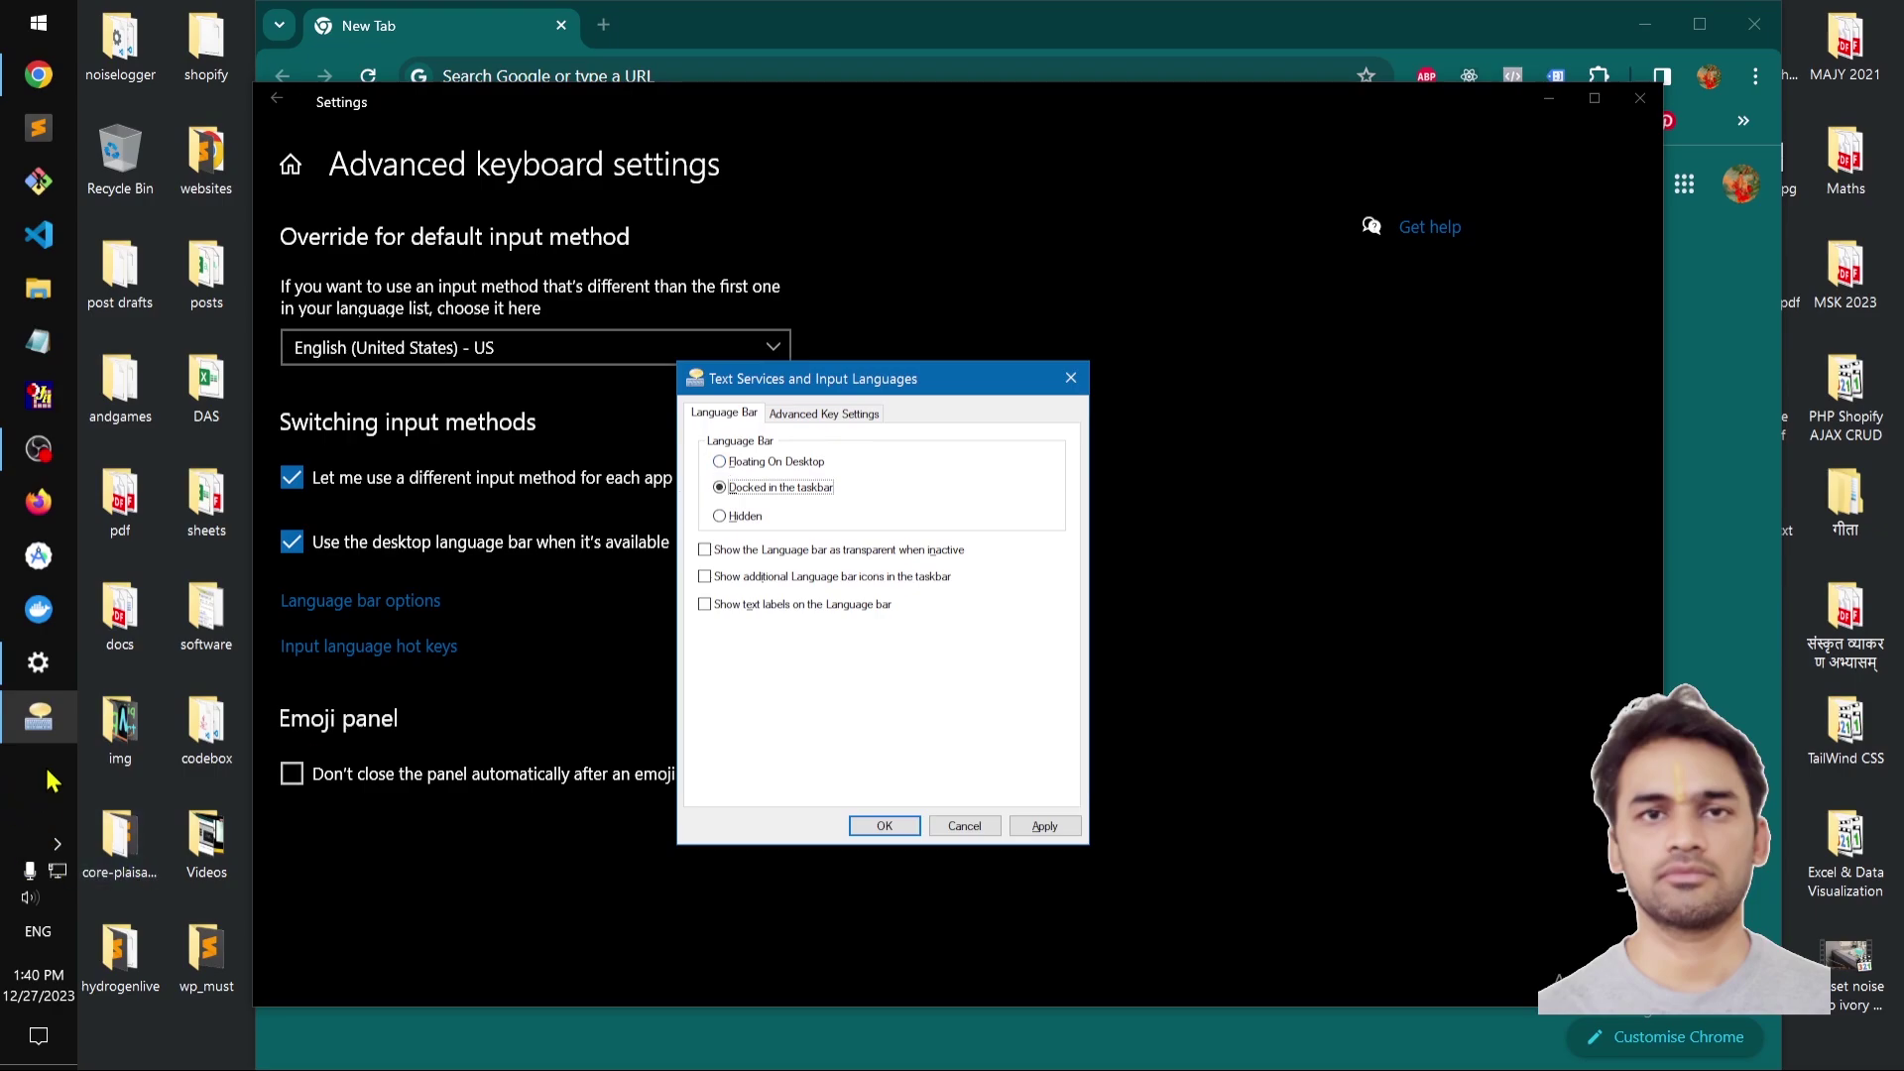
left_click(742, 463)
left_click(1046, 826)
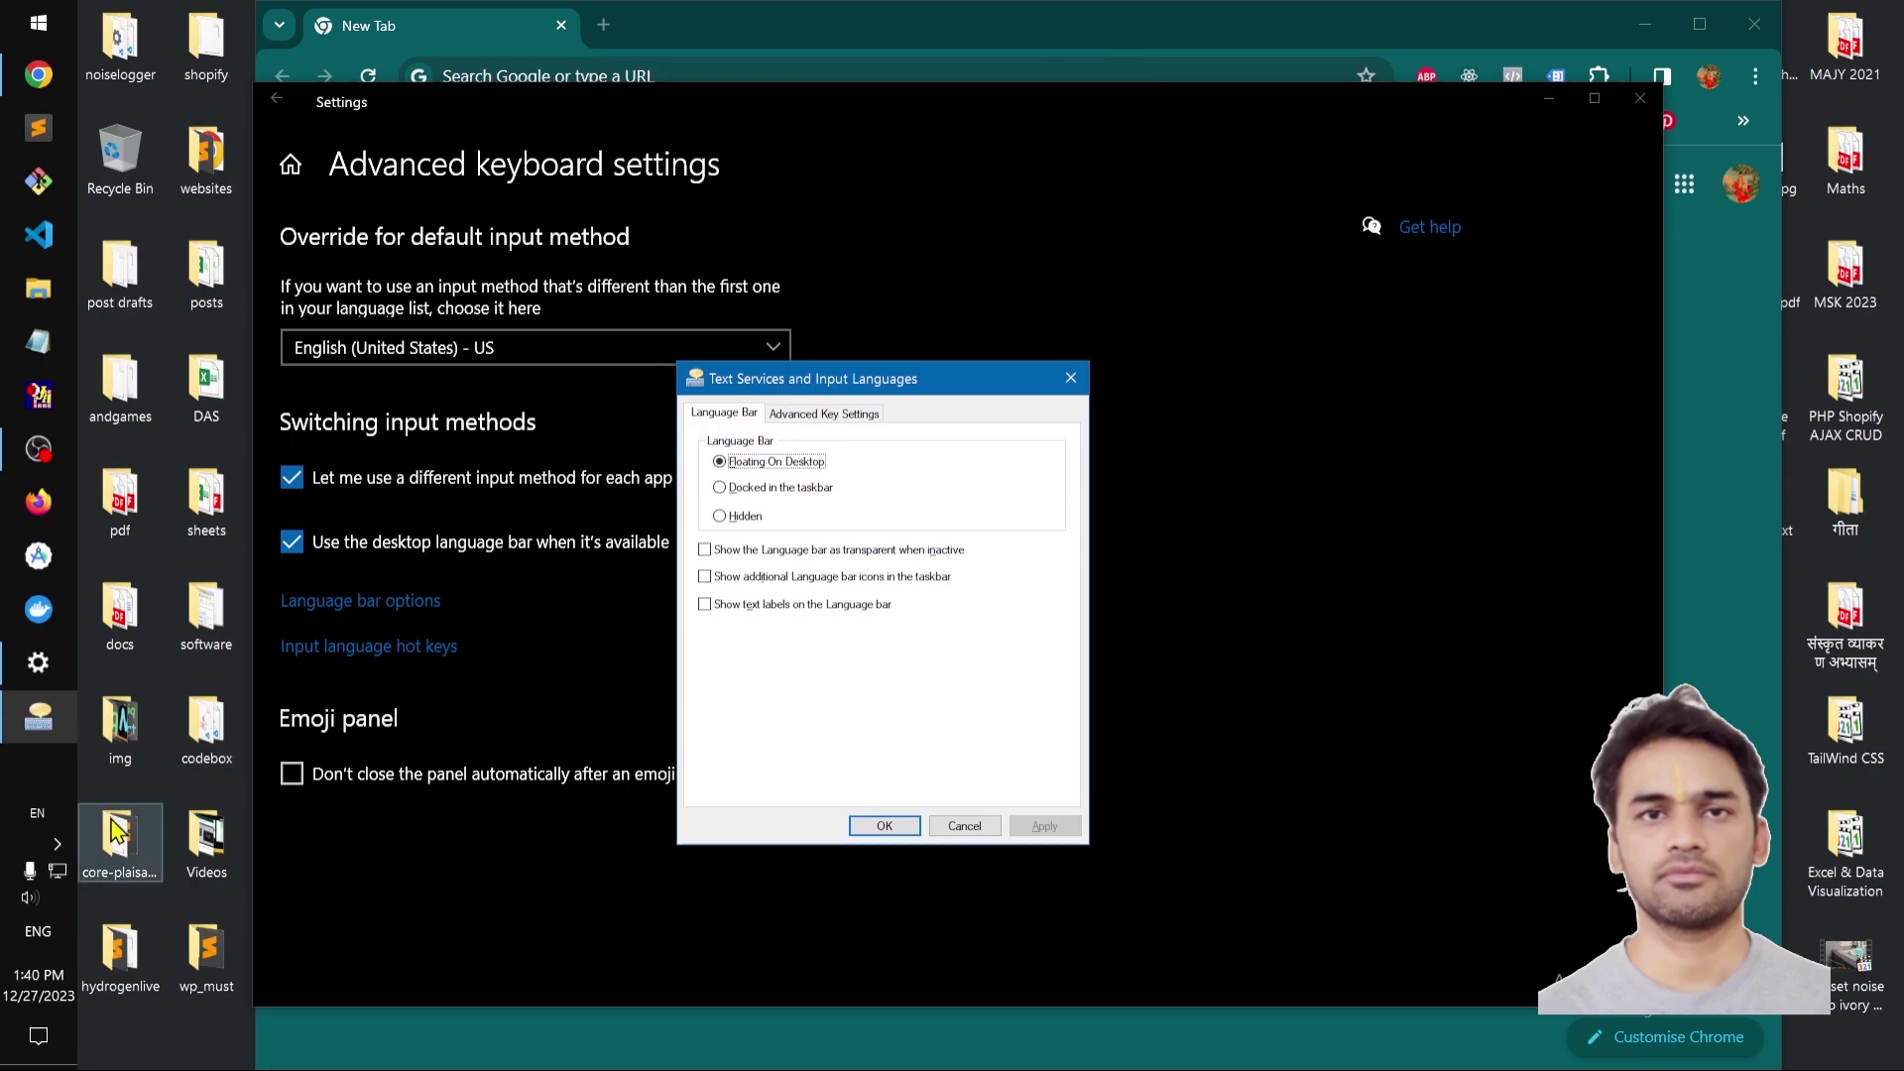
Restore the language bar from the taskbar, browse its options menu, then apply Hidden
right_click(37, 815)
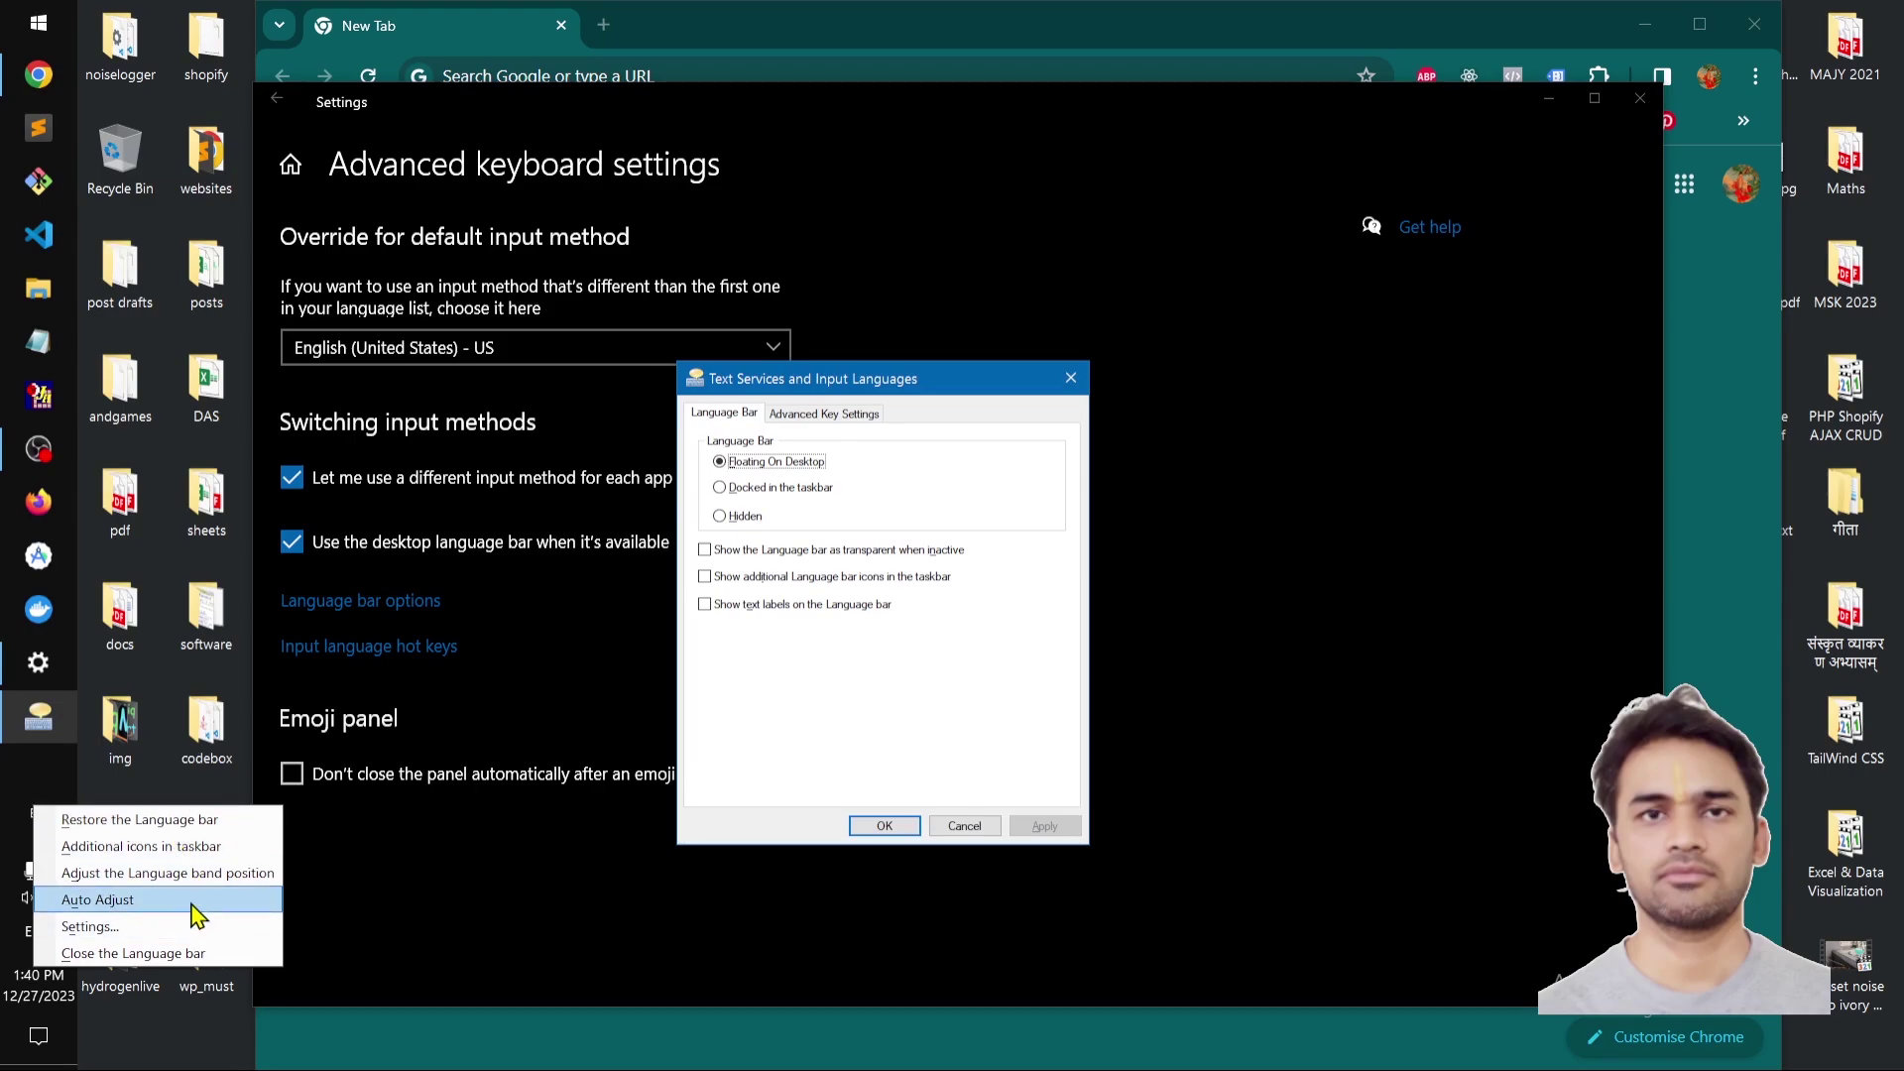
left_click(190, 827)
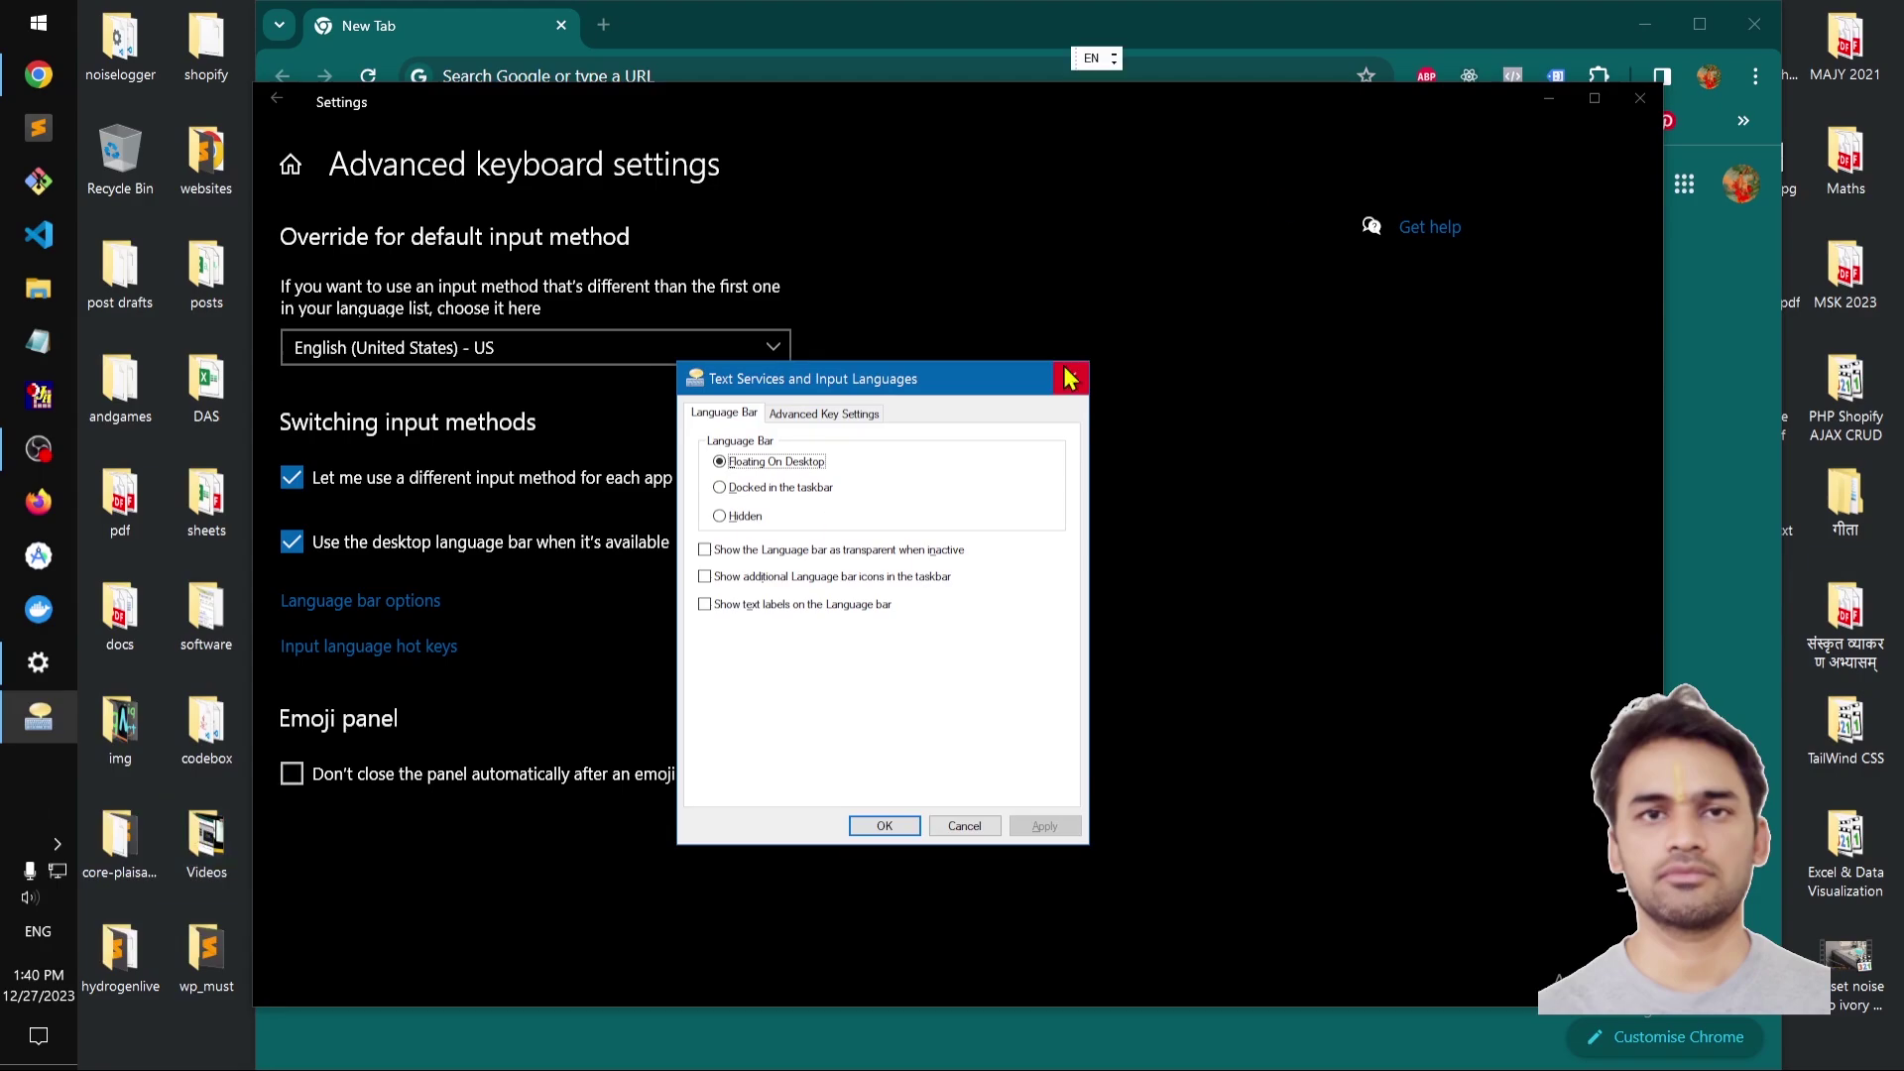
left_click(1115, 63)
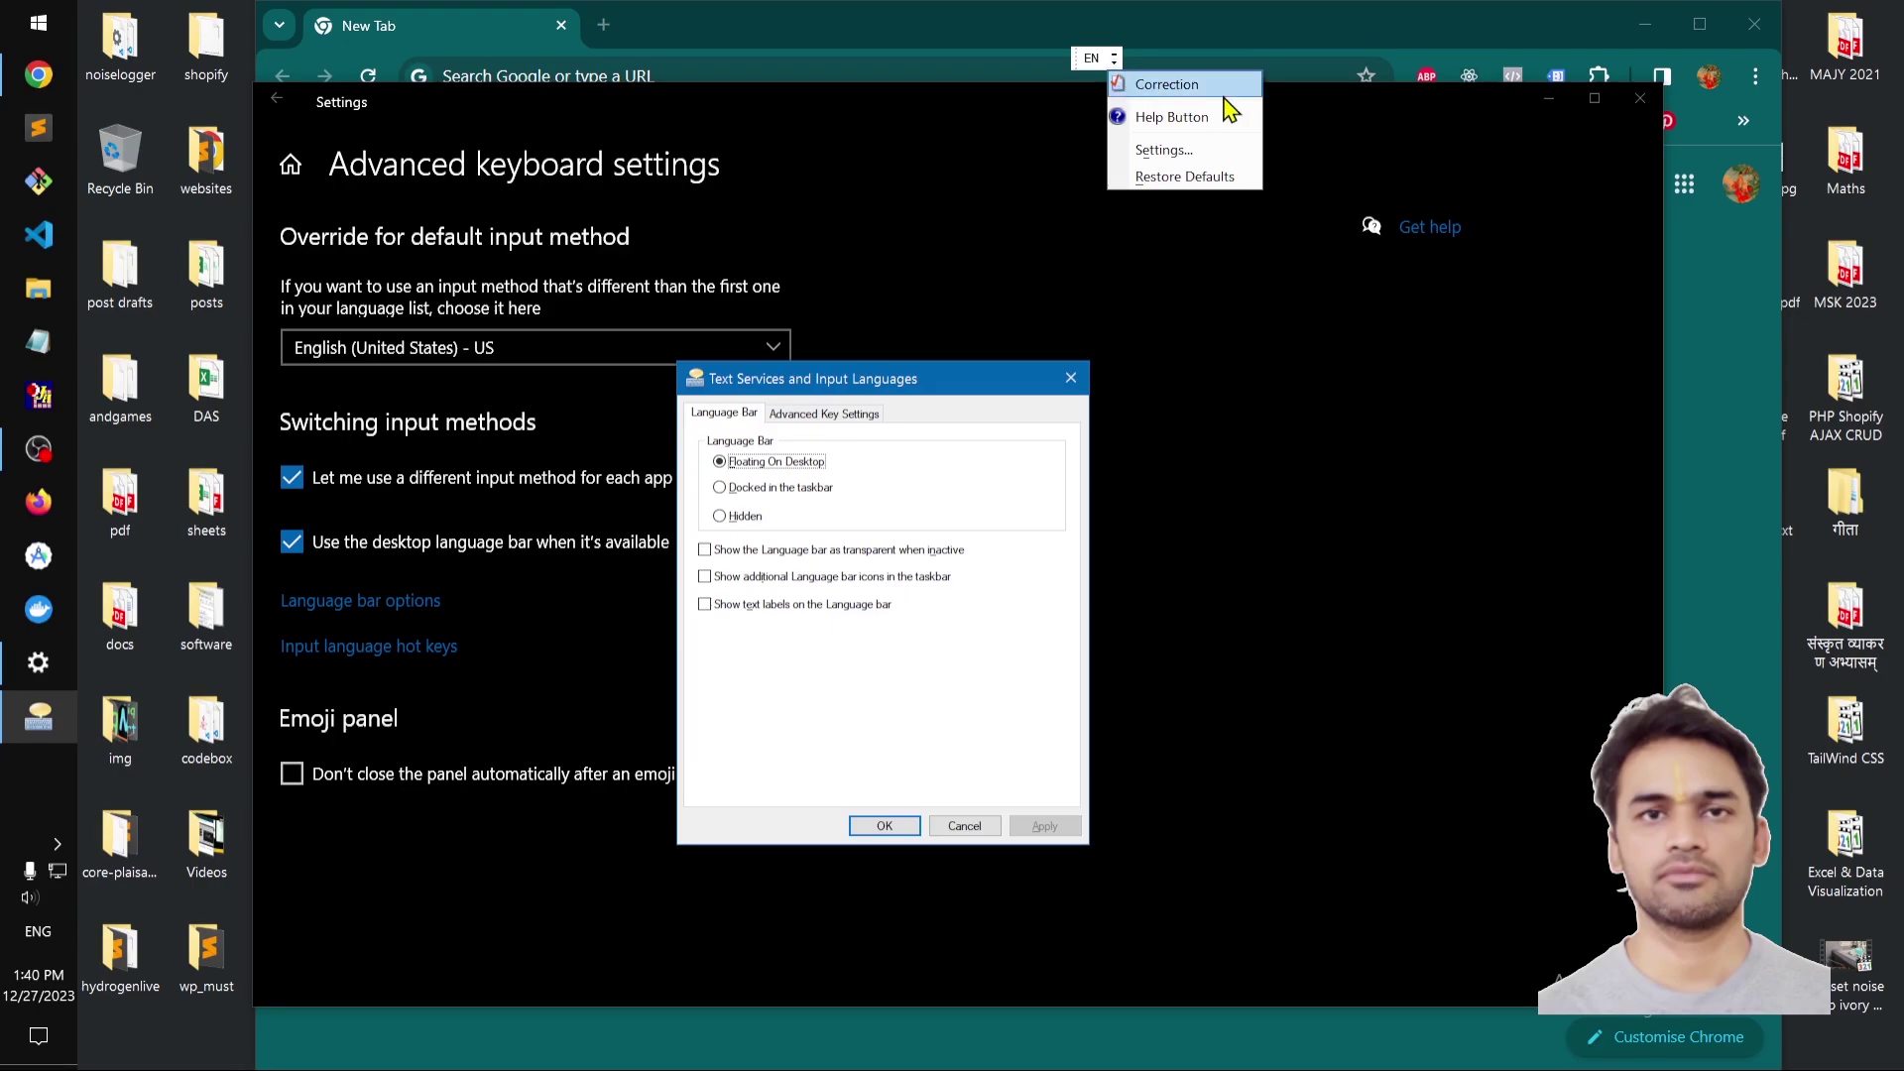
left_click(1233, 184)
left_click(1115, 65)
left_click(1198, 150)
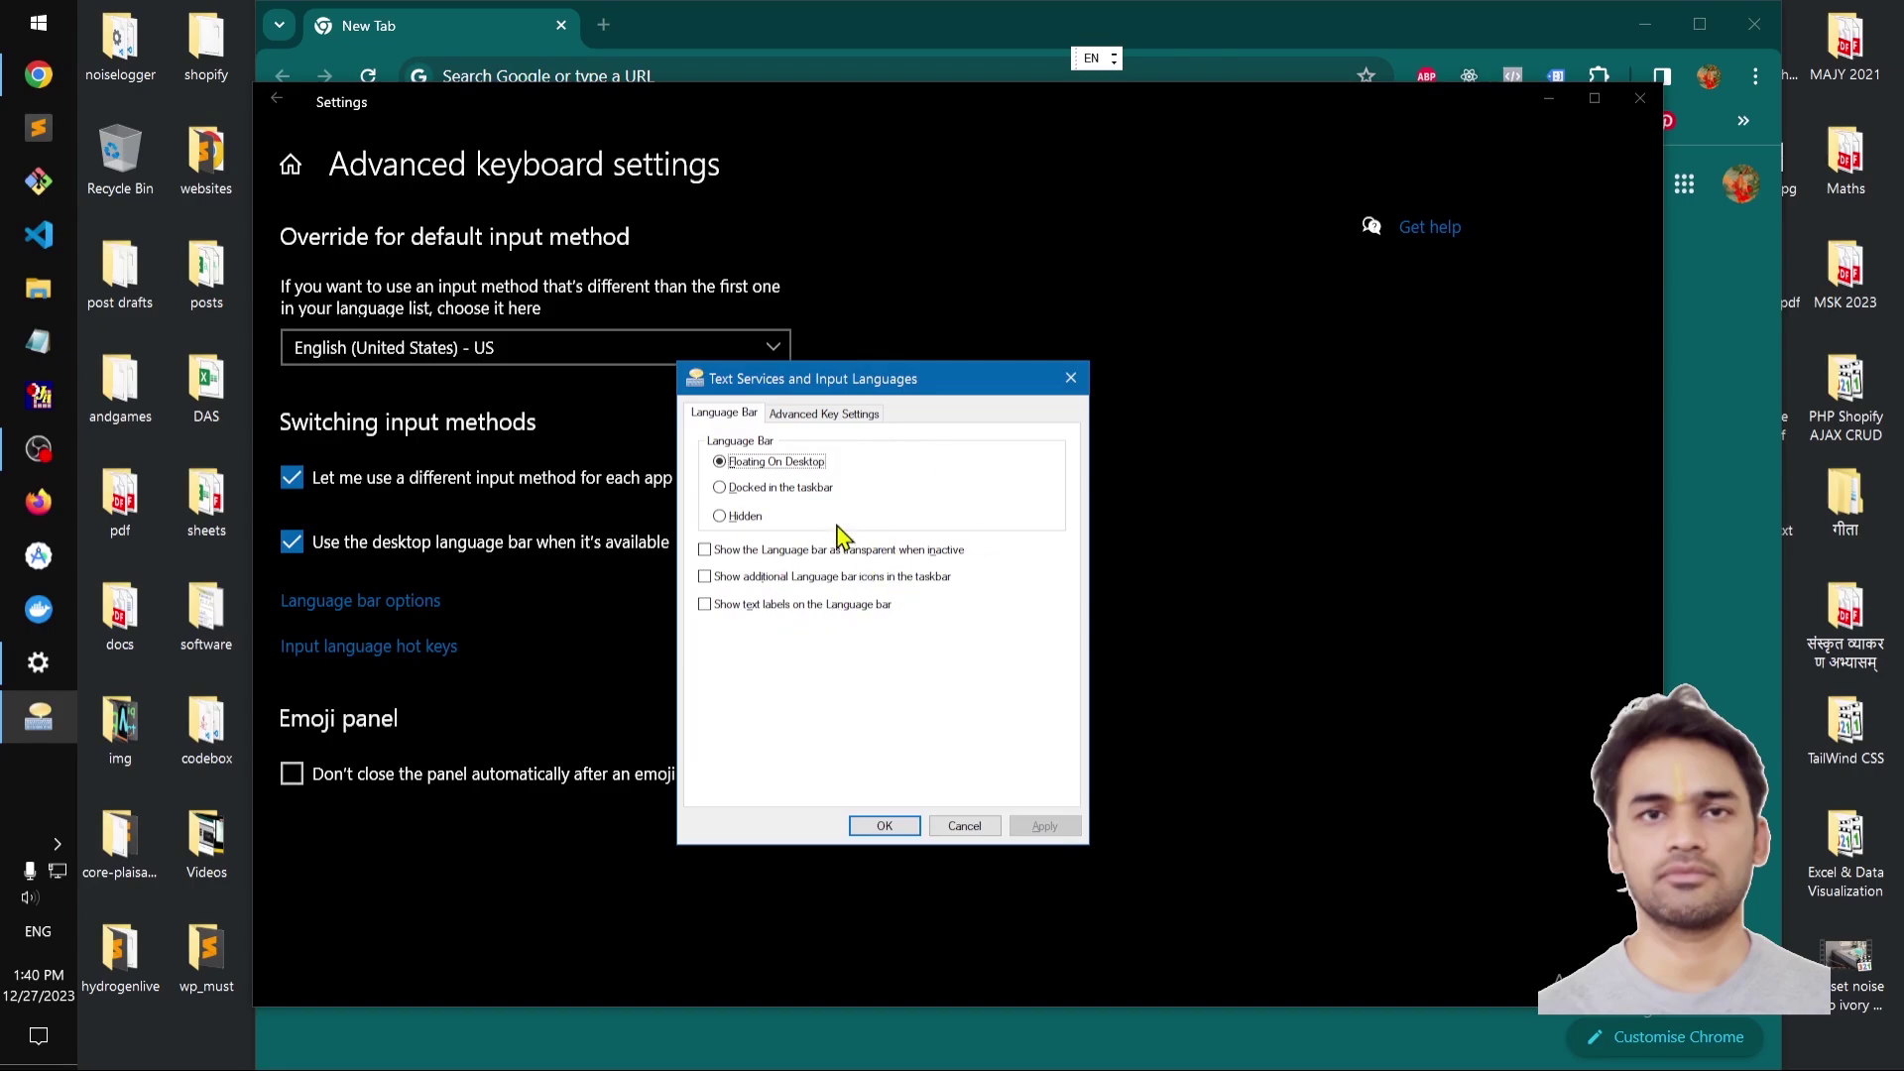
left_click(751, 515)
left_click(1061, 828)
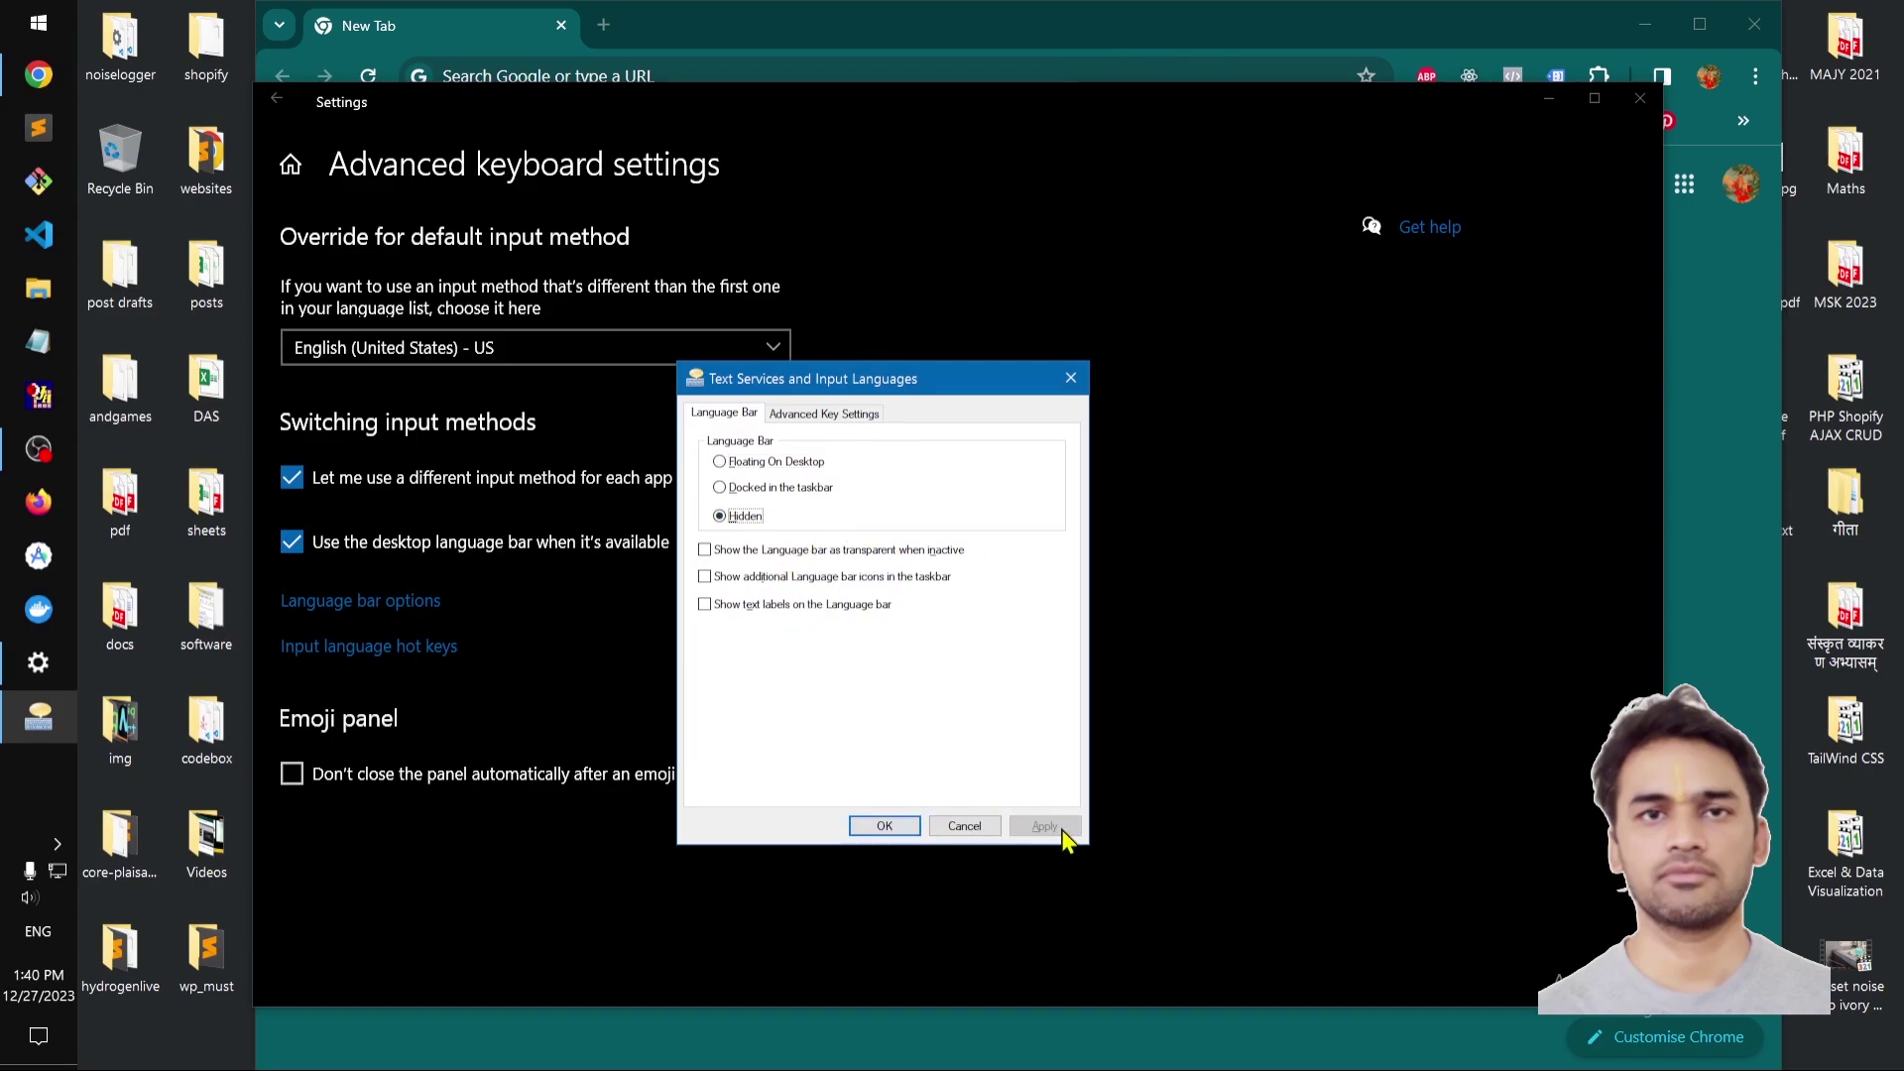
Confirm with OK to close the dialog, leaving the language bar hidden
left_click(887, 829)
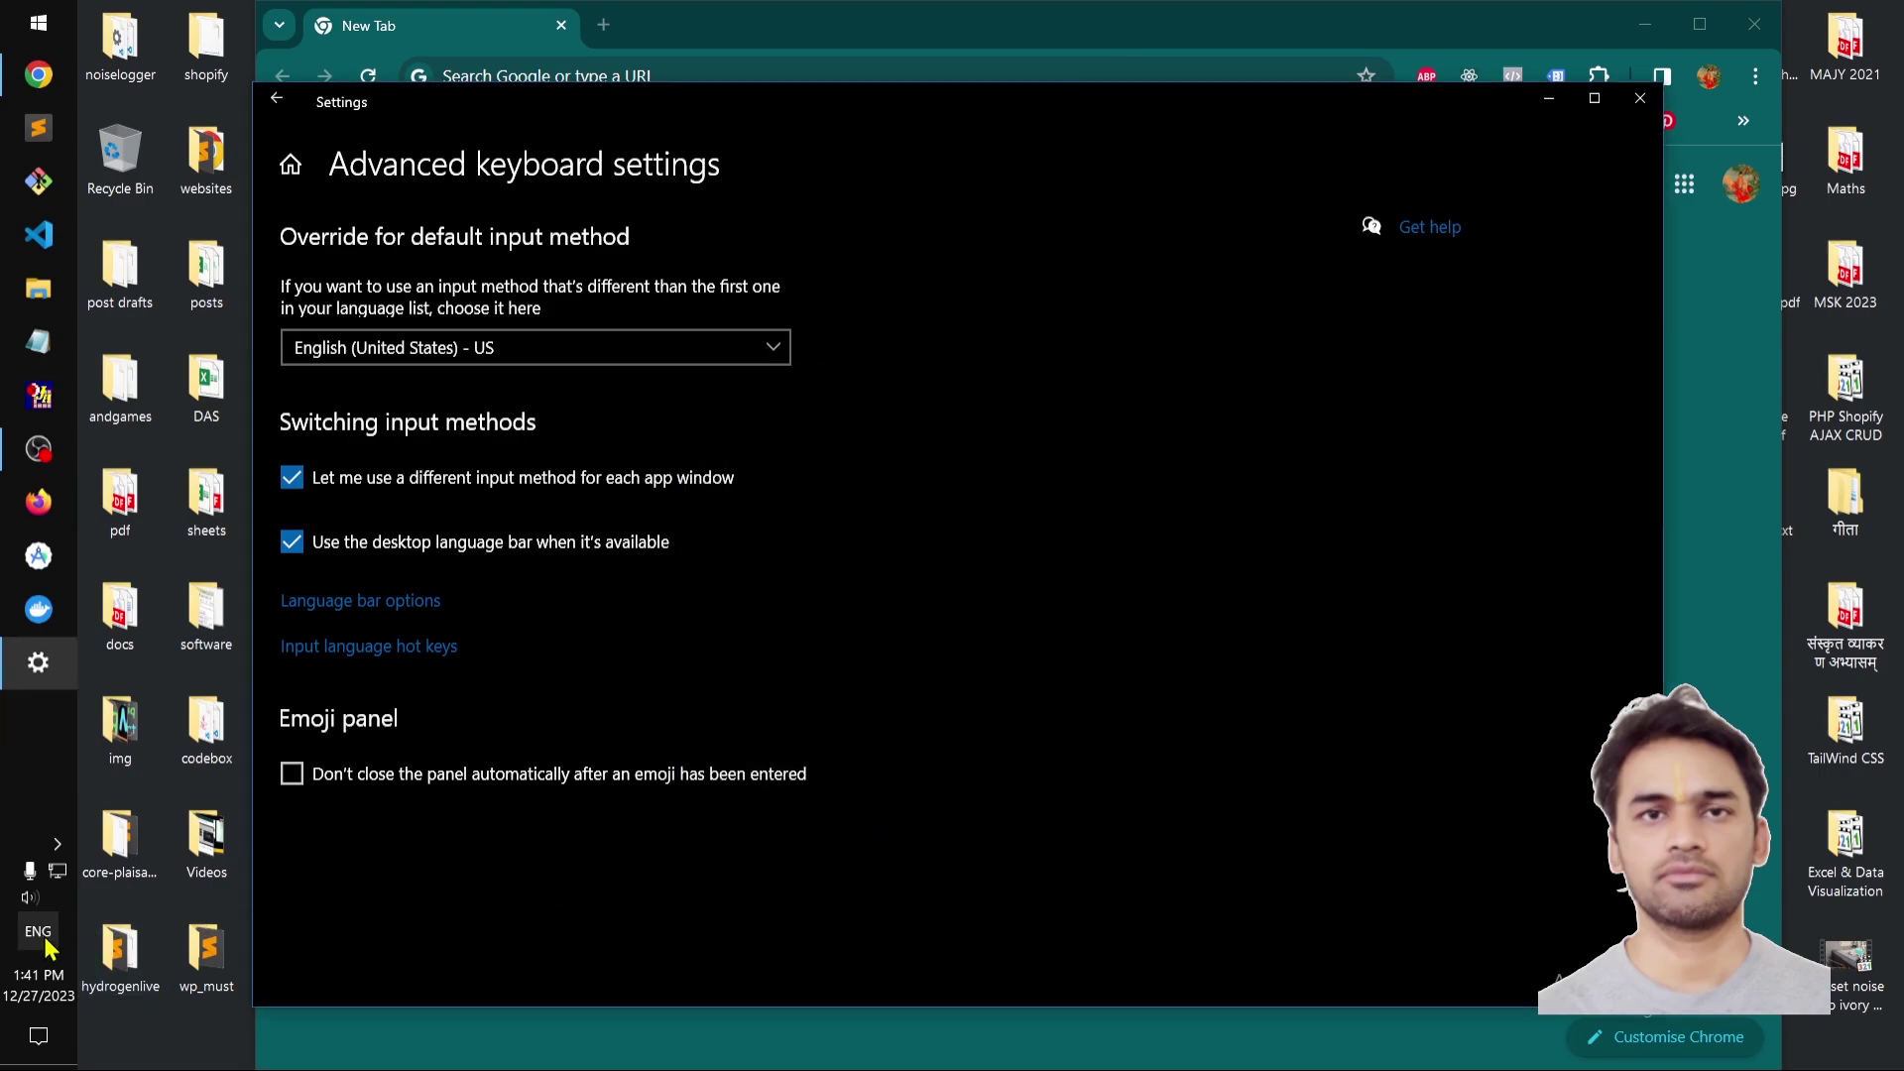
mouse_move(46, 949)
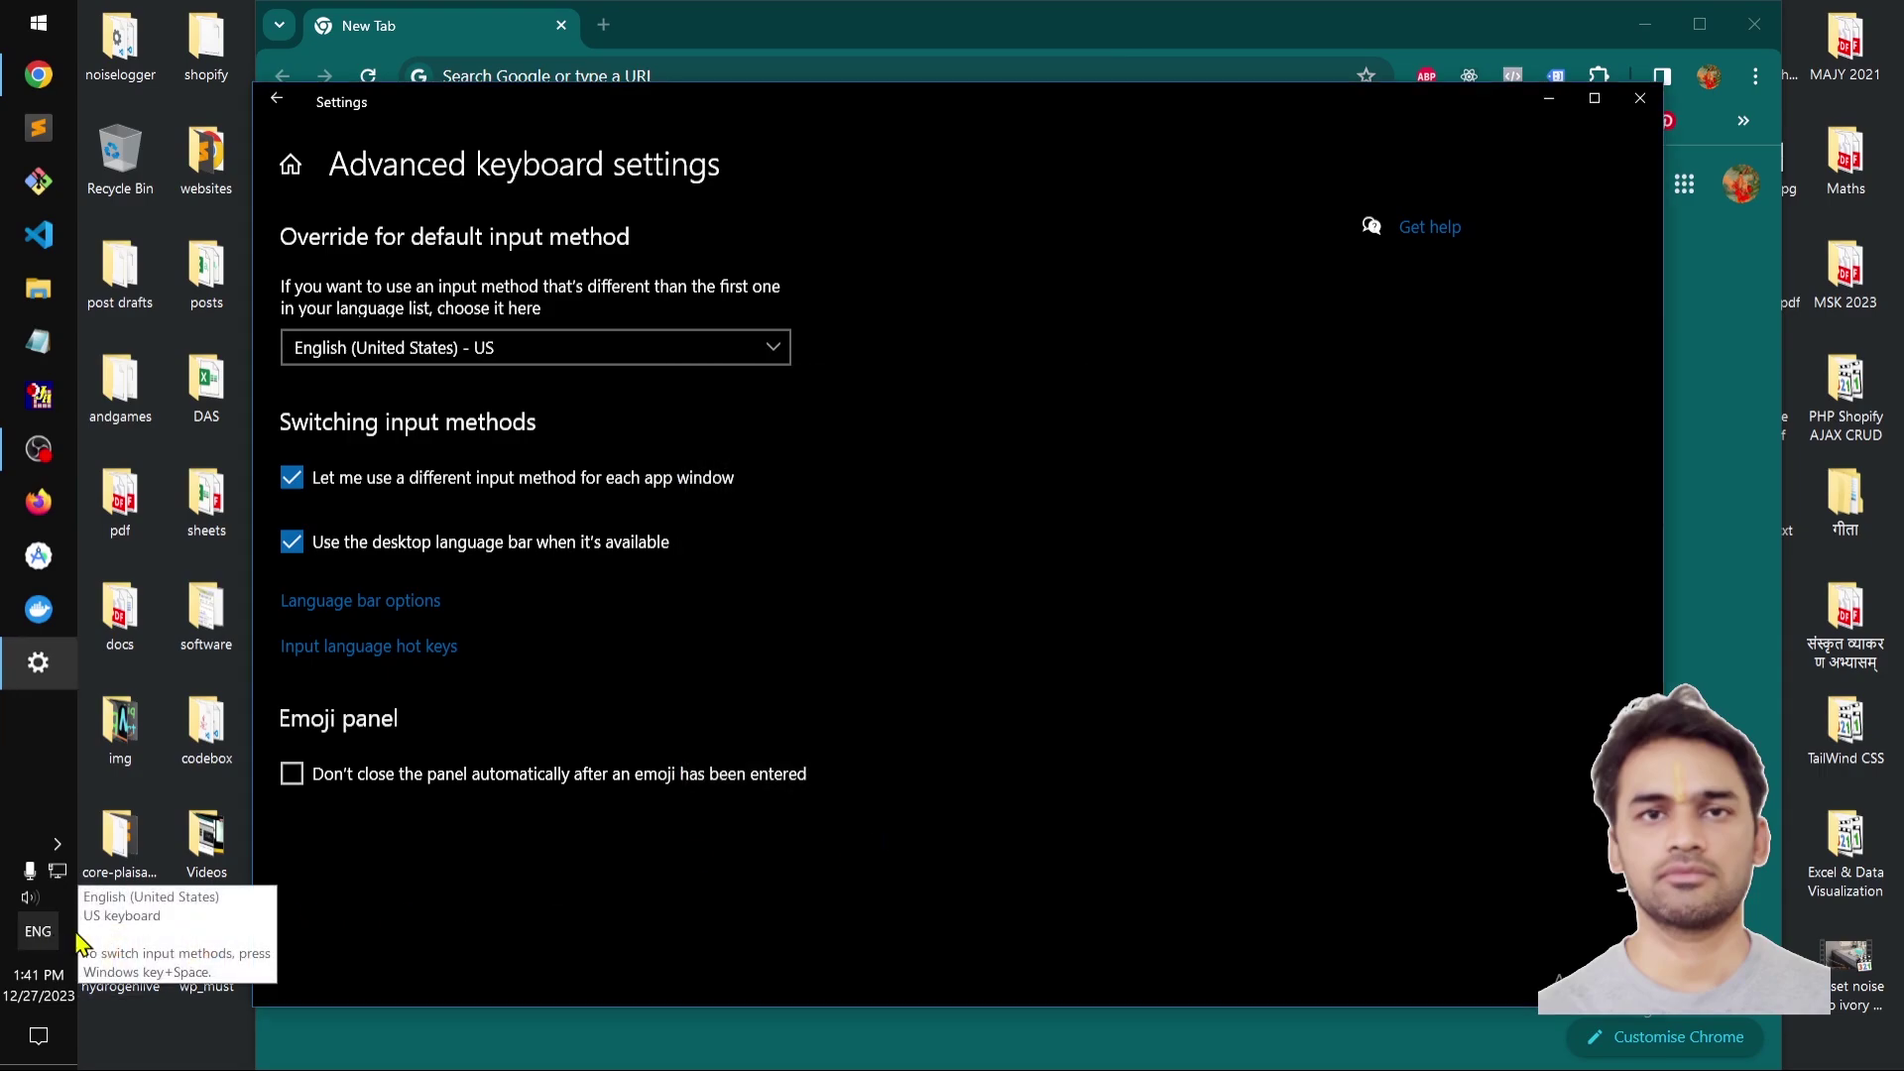